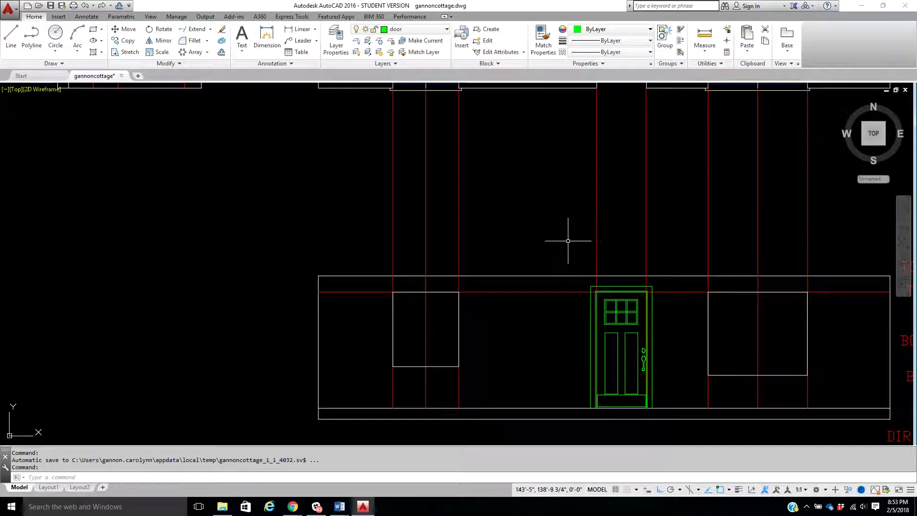
Make windows the current layer
middle_drag(536, 201, 529, 307)
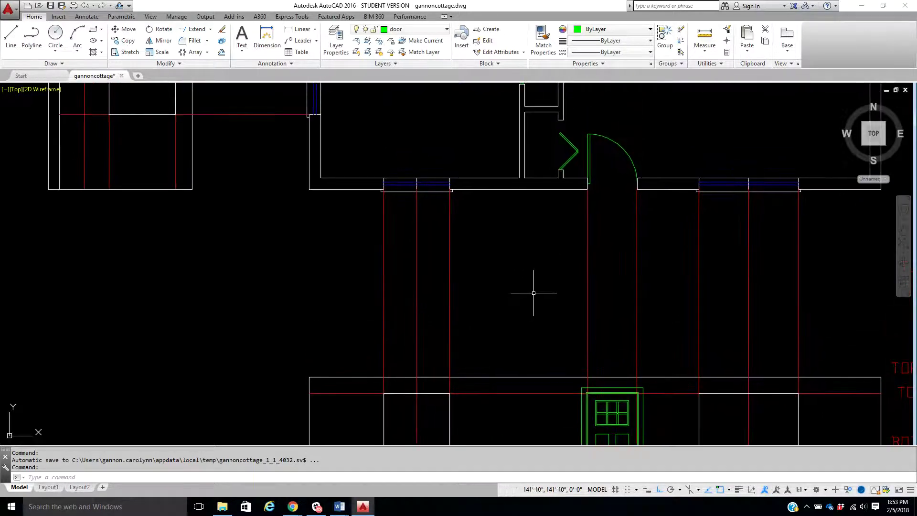
middle_drag(724, 326, 569, 282)
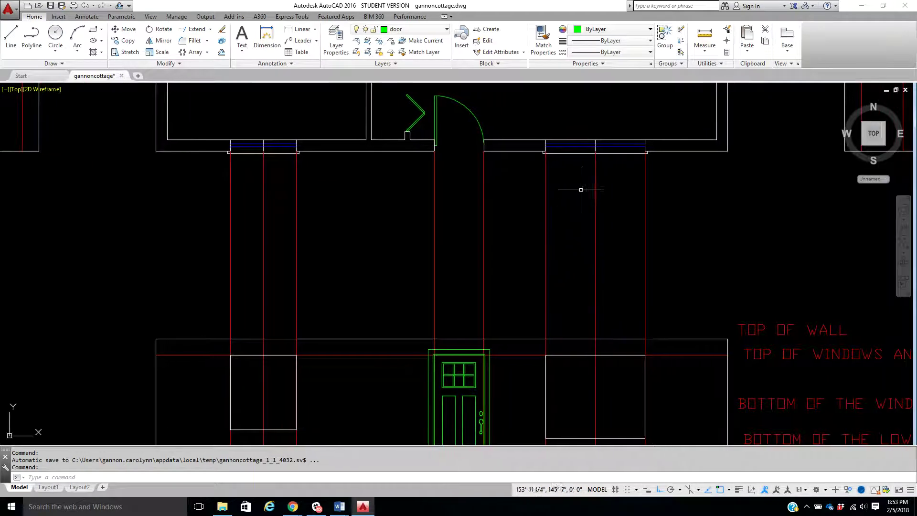
scroll(564, 143, up, 5)
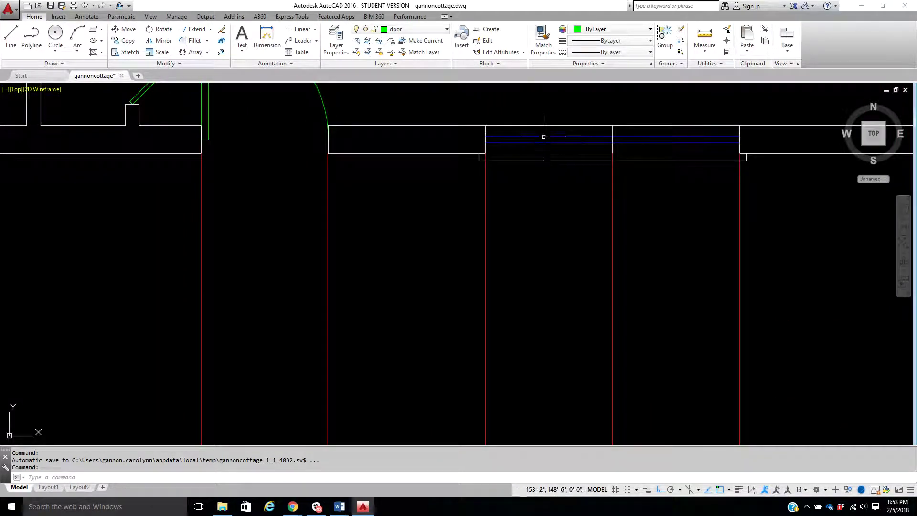
scroll(656, 191, down, 5)
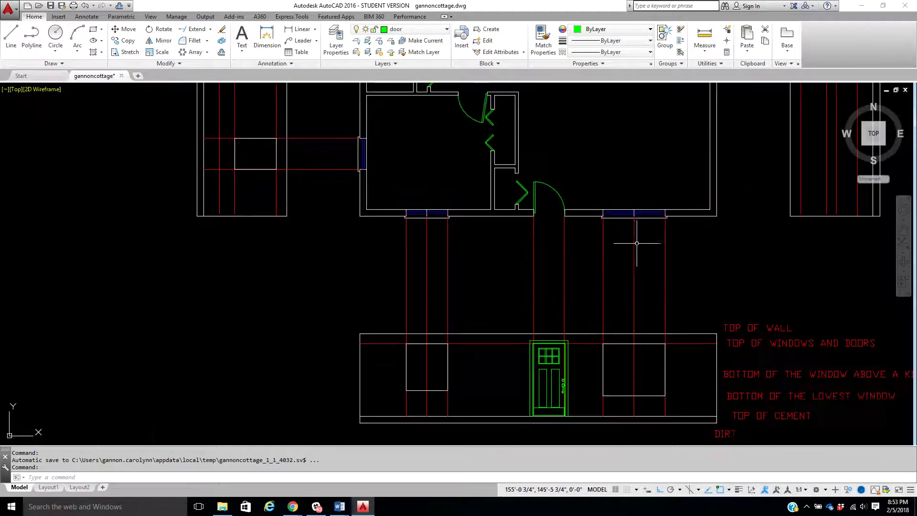
scroll(604, 245, up, 2)
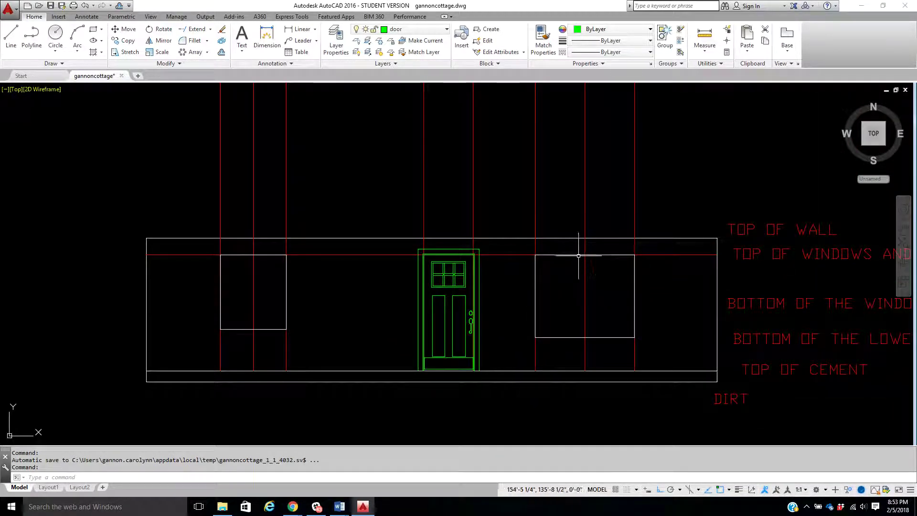
click(426, 30)
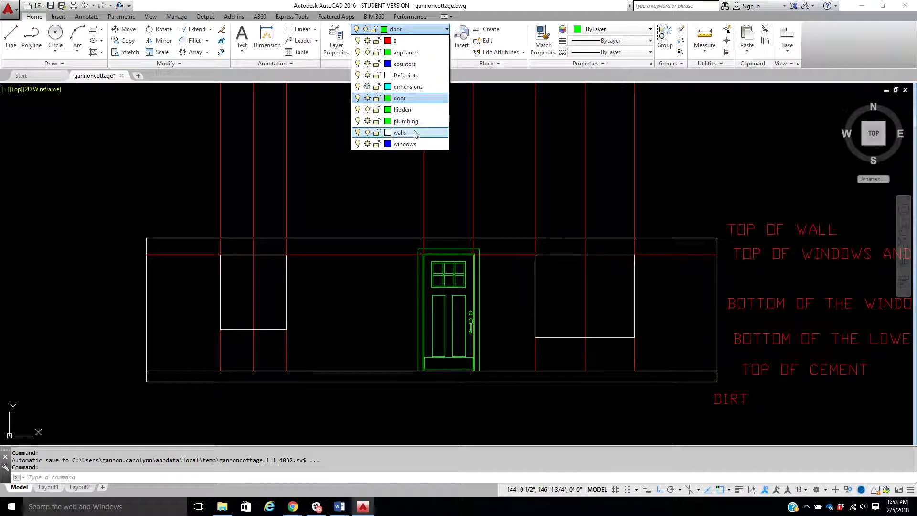
click(405, 144)
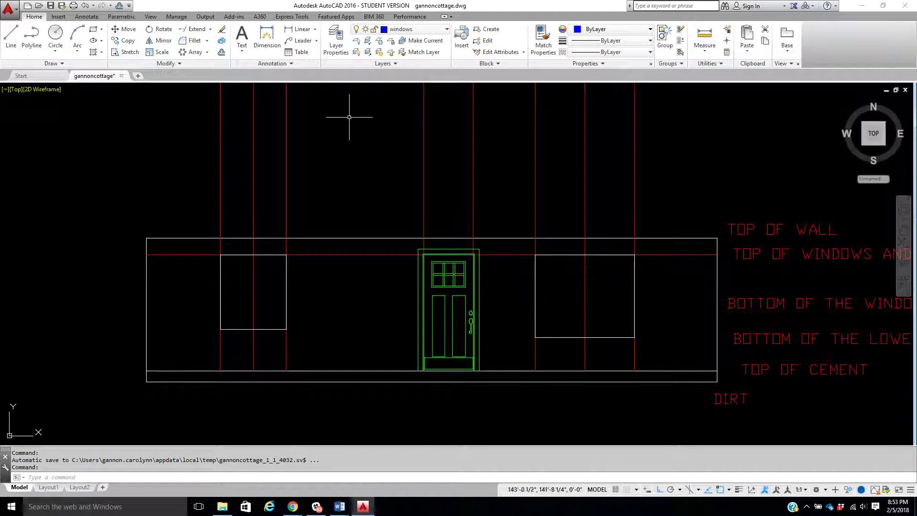
Draw a rectangle from the right window's top-left corner to its bottom middle
click(93, 29)
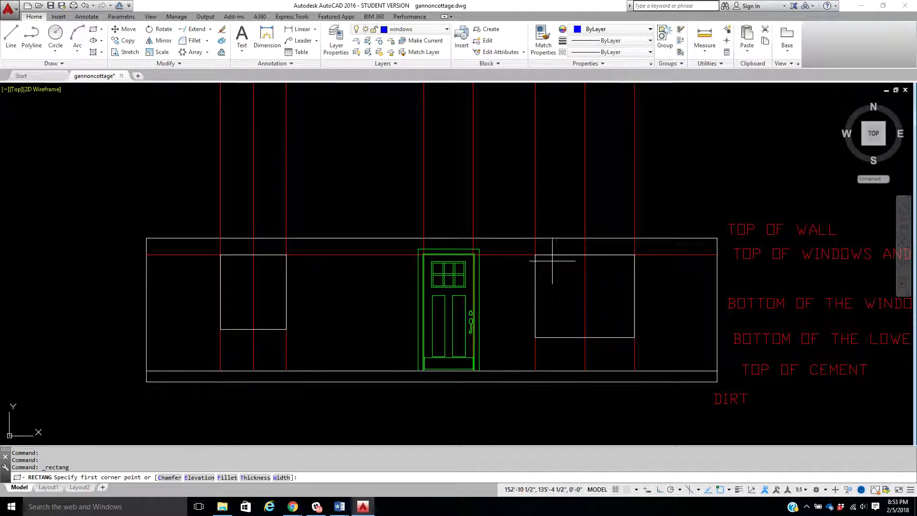
click(535, 255)
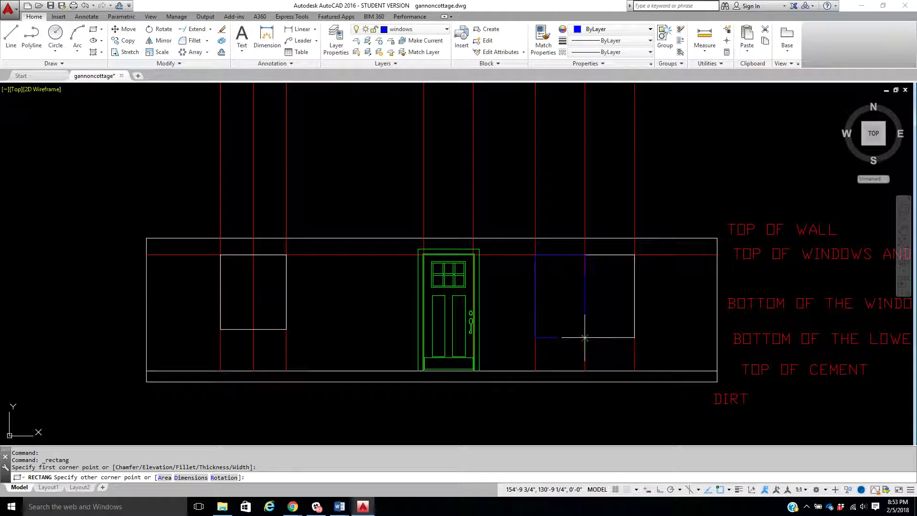
click(586, 337)
middle_drag(576, 261, 582, 248)
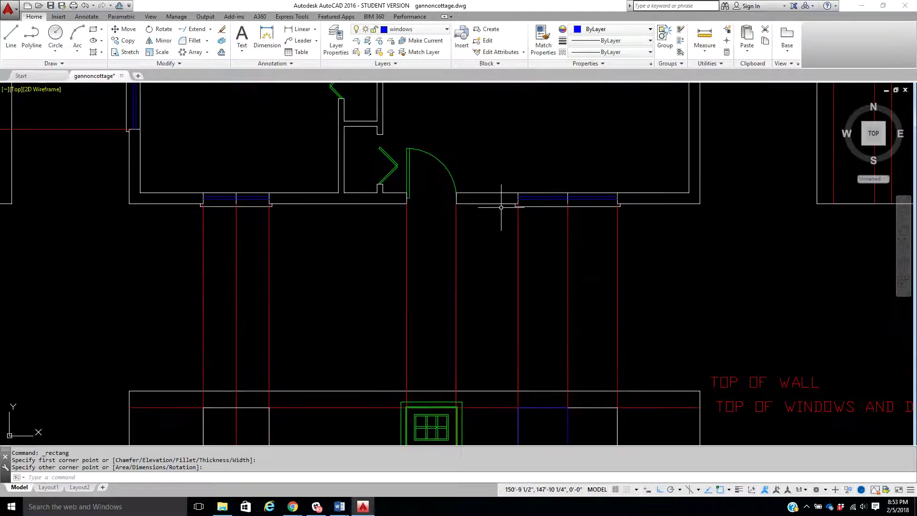
middle_drag(532, 307, 530, 239)
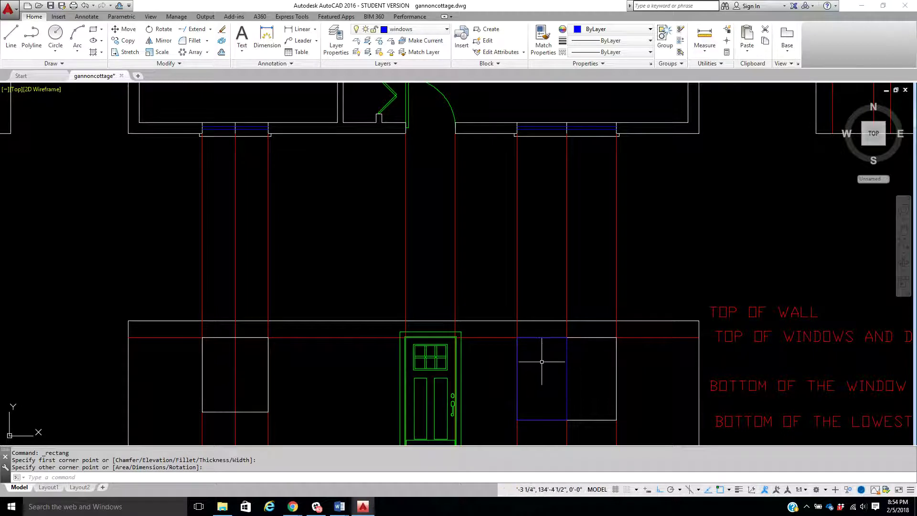
middle_drag(538, 364, 532, 297)
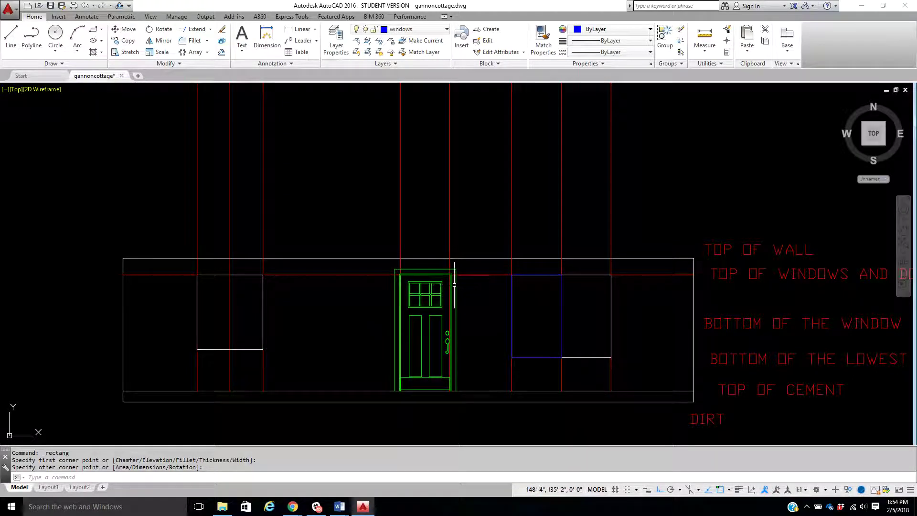
scroll(478, 287, up, 4)
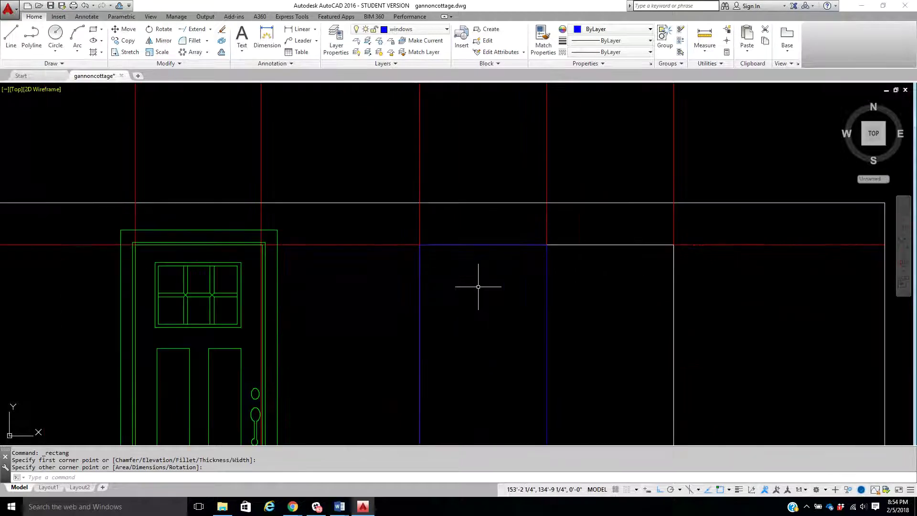
middle_drag(478, 282, 482, 222)
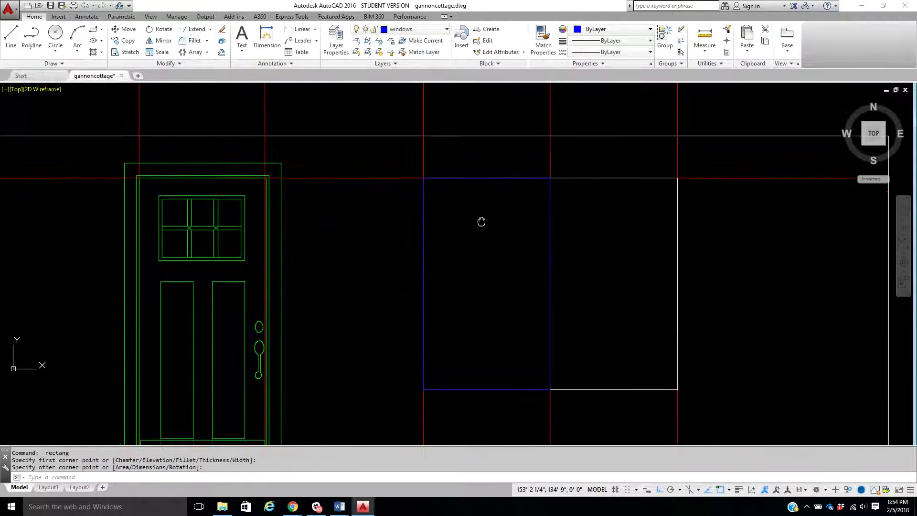
Delete the old white window outline
click(634, 178)
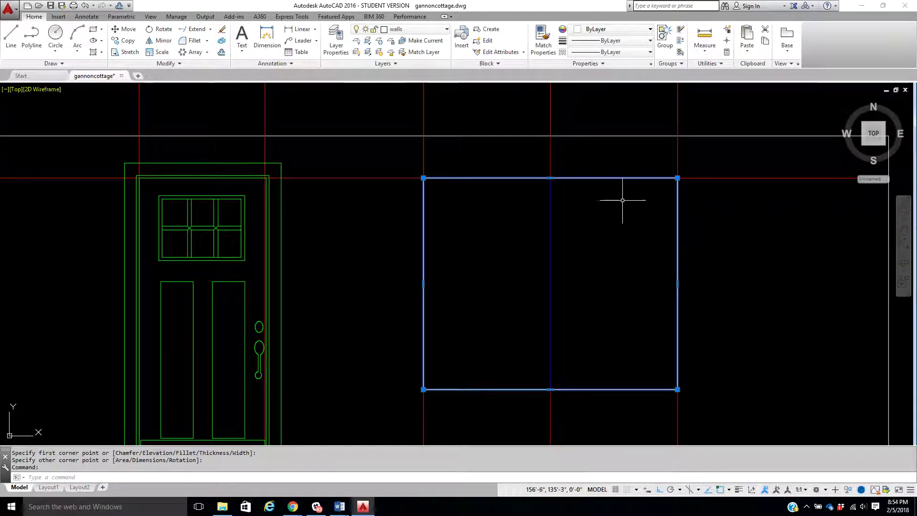
key(Delete)
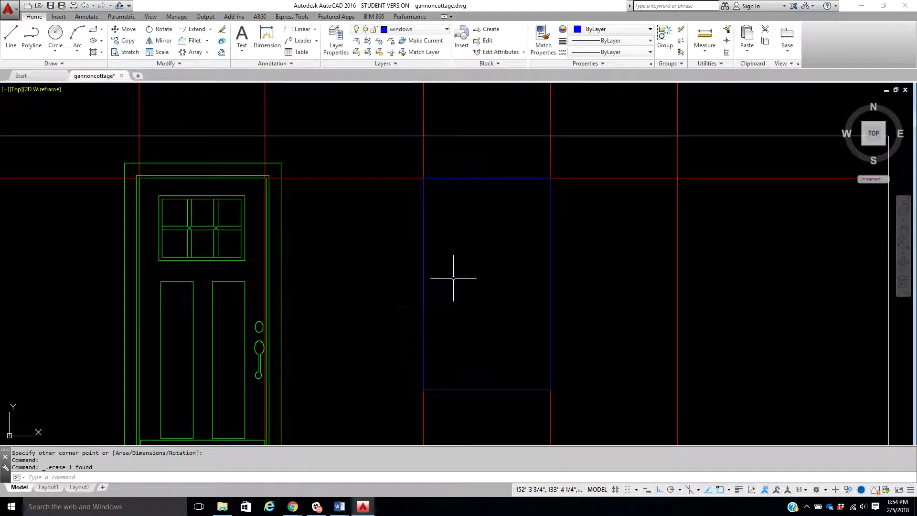
middle_drag(476, 234, 465, 206)
scroll(471, 205, up, 2)
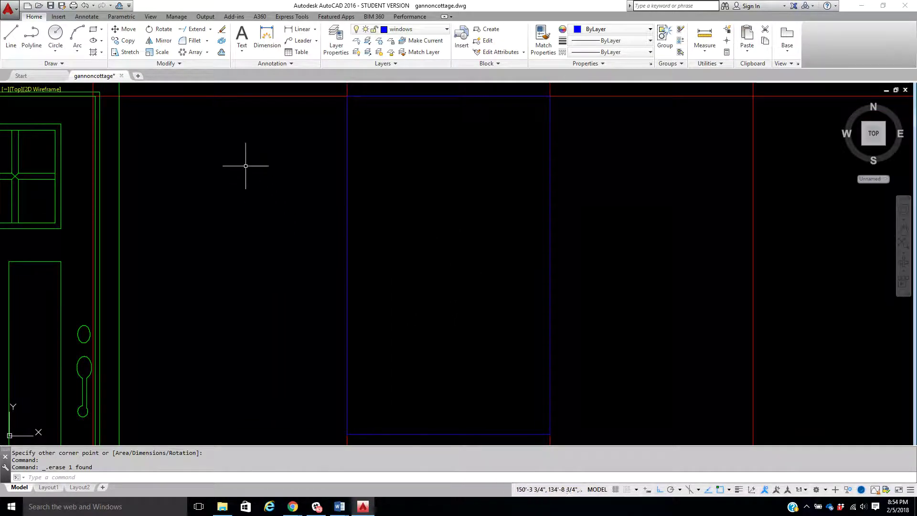
Offset the blue window rectangle inward by 1, then offset the new copy inward by 1 again
click(222, 54)
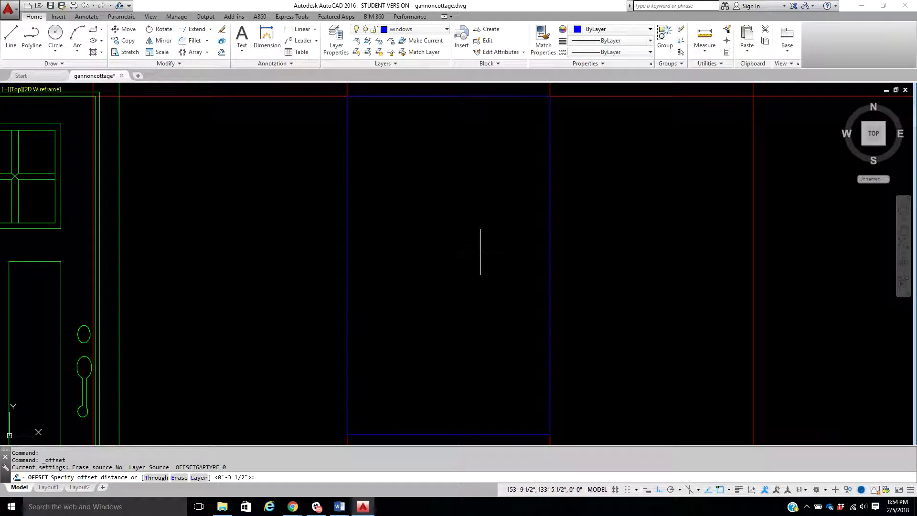
text(1)
key(Return)
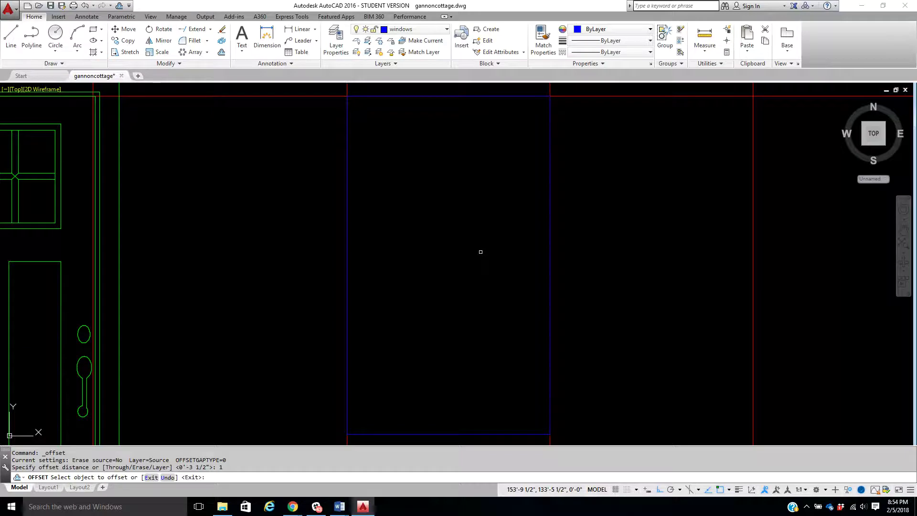
click(348, 230)
click(420, 229)
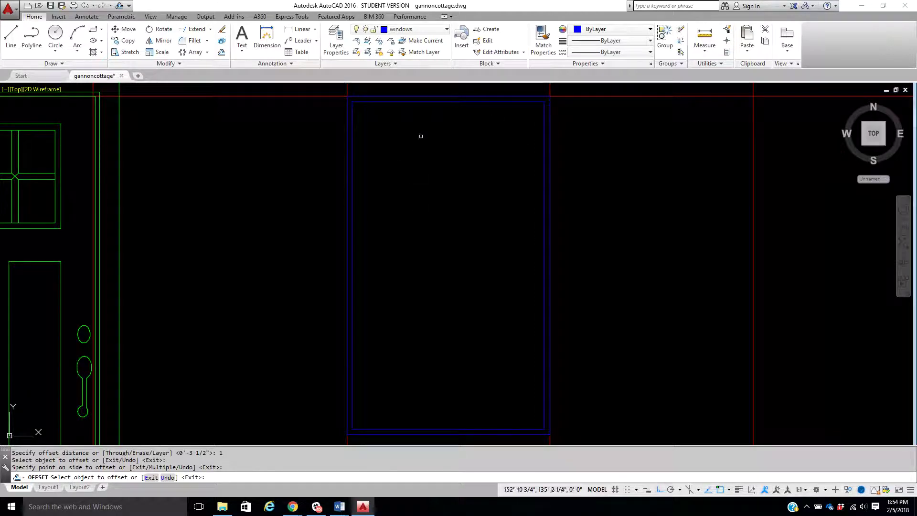
click(353, 196)
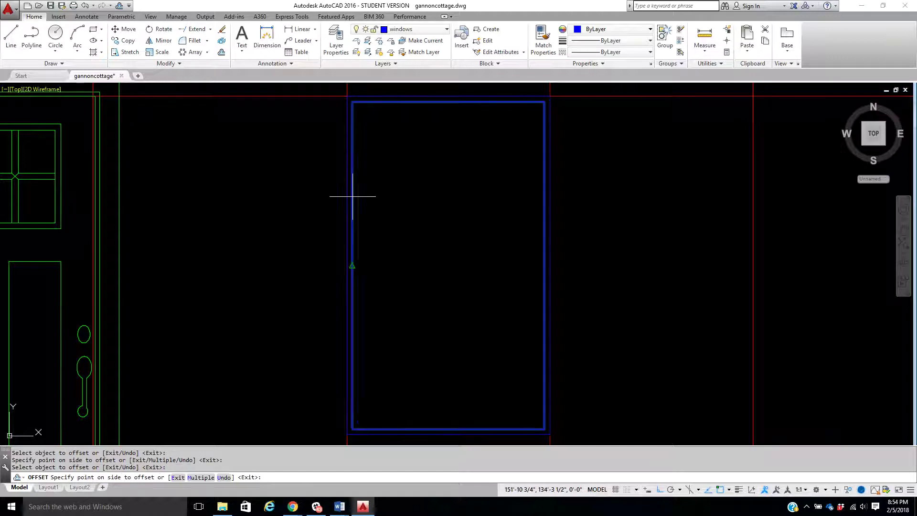
click(394, 187)
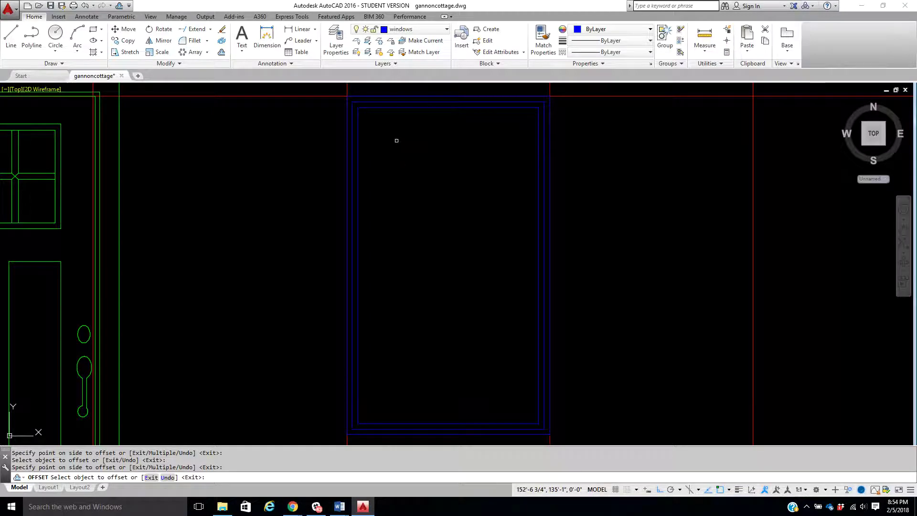
click(11, 38)
Draw a horizontal rail line at mid-height from the window's left edge to its right edge
scroll(352, 250, up, 2)
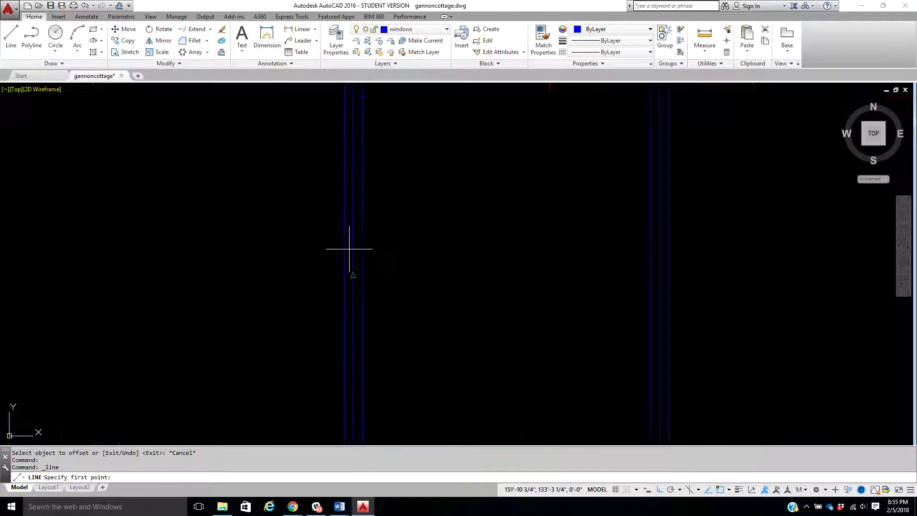
click(353, 275)
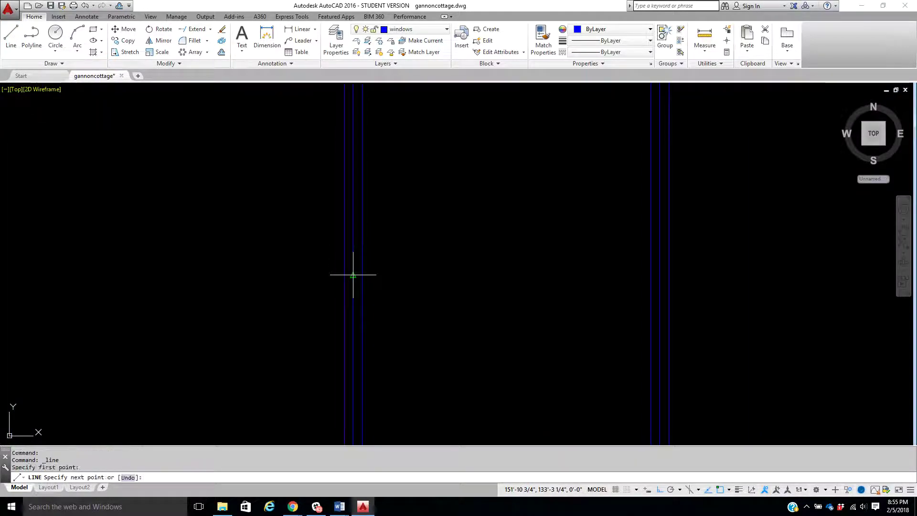
click(660, 275)
right_click(659, 274)
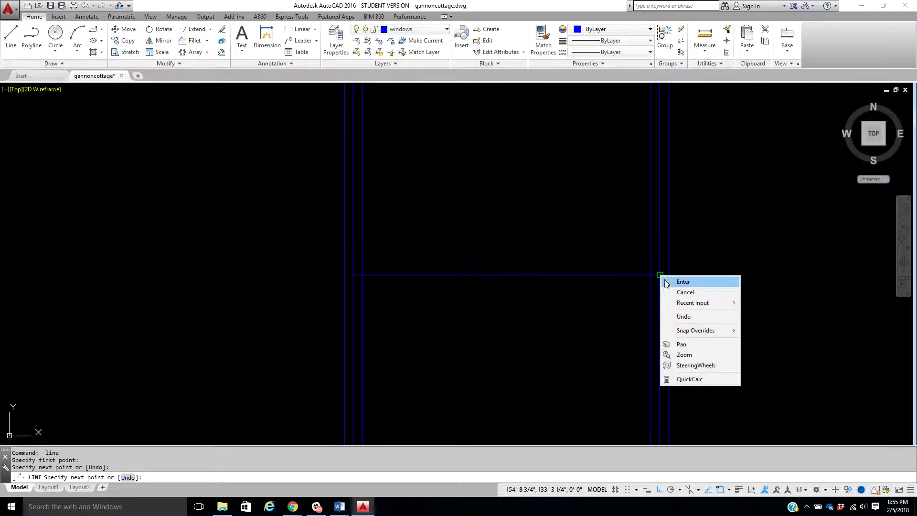
click(681, 280)
scroll(610, 273, down, 2)
middle_drag(611, 274, 540, 270)
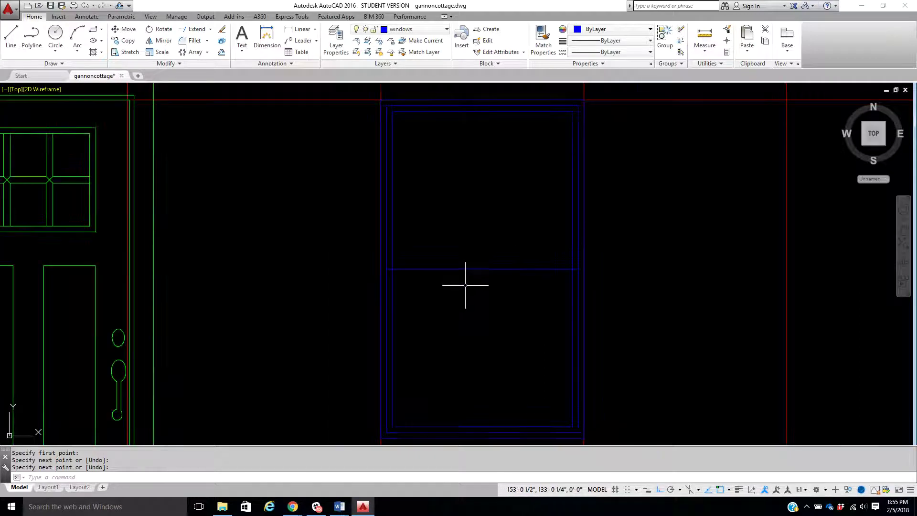
middle_drag(465, 289, 439, 275)
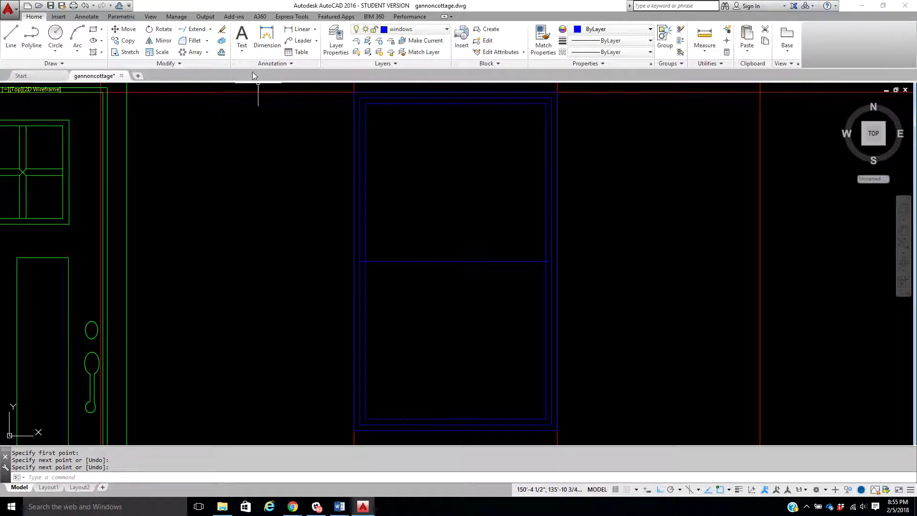
Offset the middle rail line just below itself at the default distance
click(222, 52)
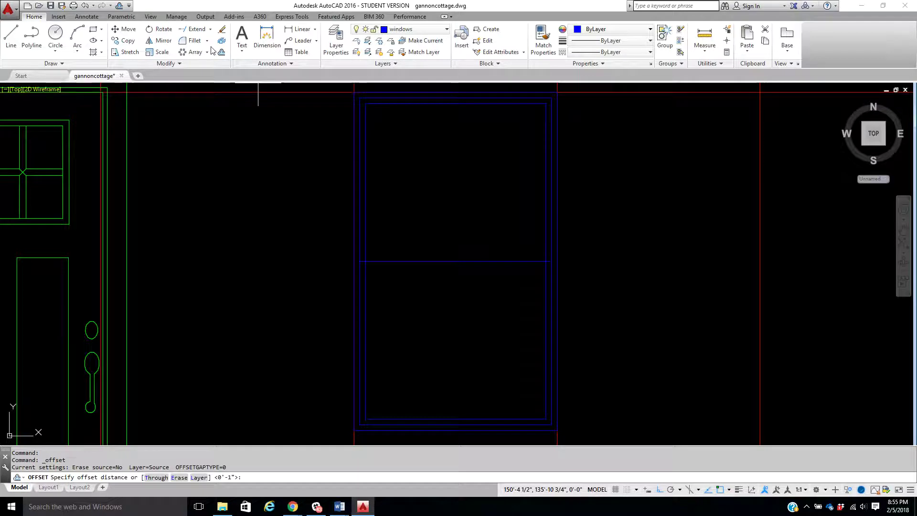
key(Return)
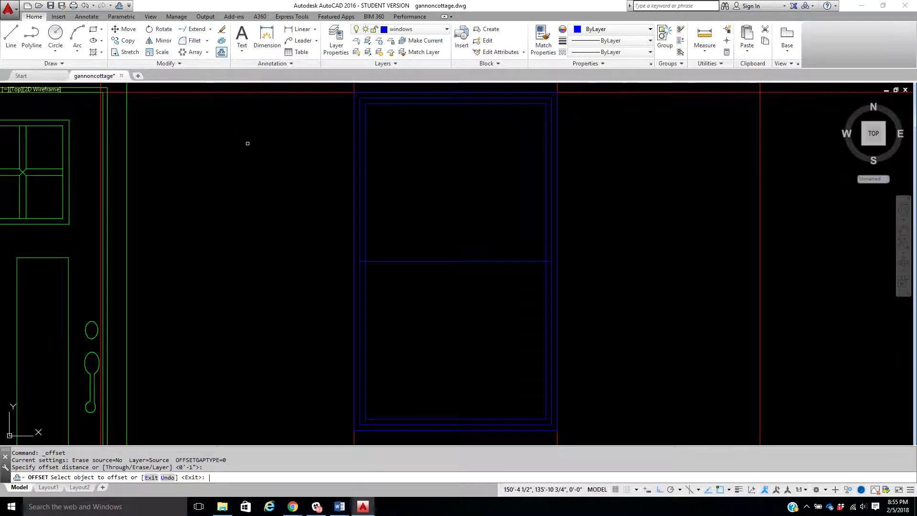
click(420, 261)
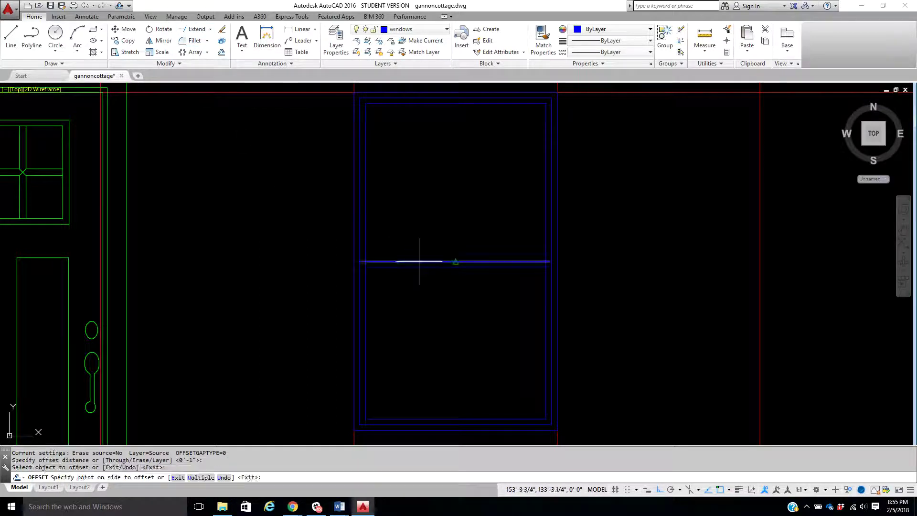
click(423, 282)
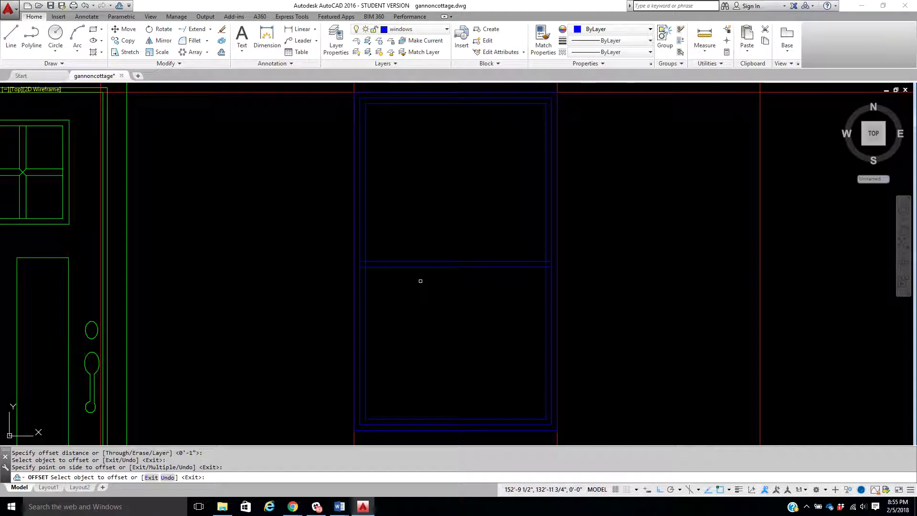
right_click(420, 281)
click(428, 287)
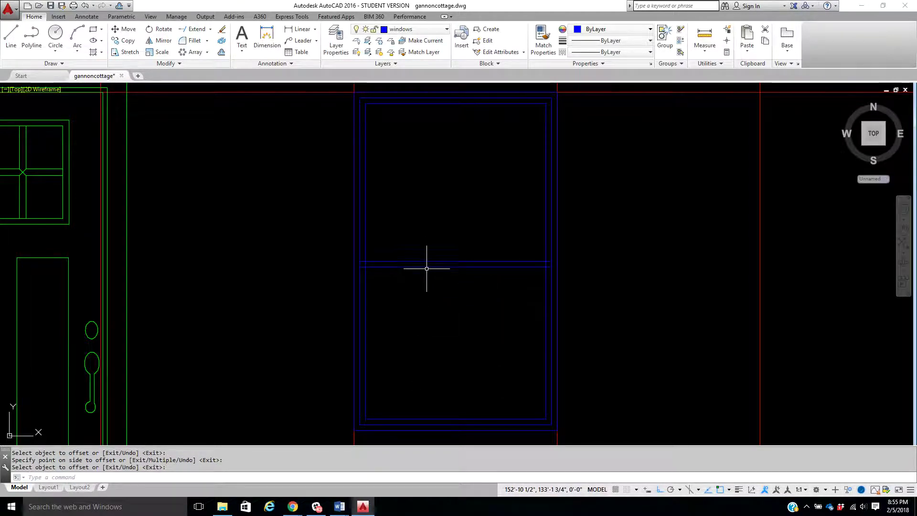
scroll(427, 262, up, 2)
scroll(483, 199, down, 2)
middle_drag(483, 198, 446, 216)
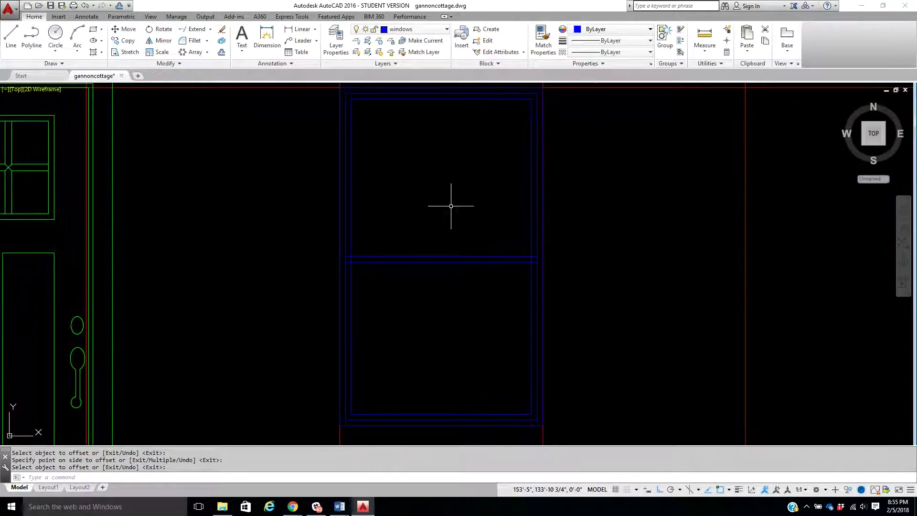
Trim the rail stub and sash-side piece between the two rail lines
click(210, 29)
click(193, 40)
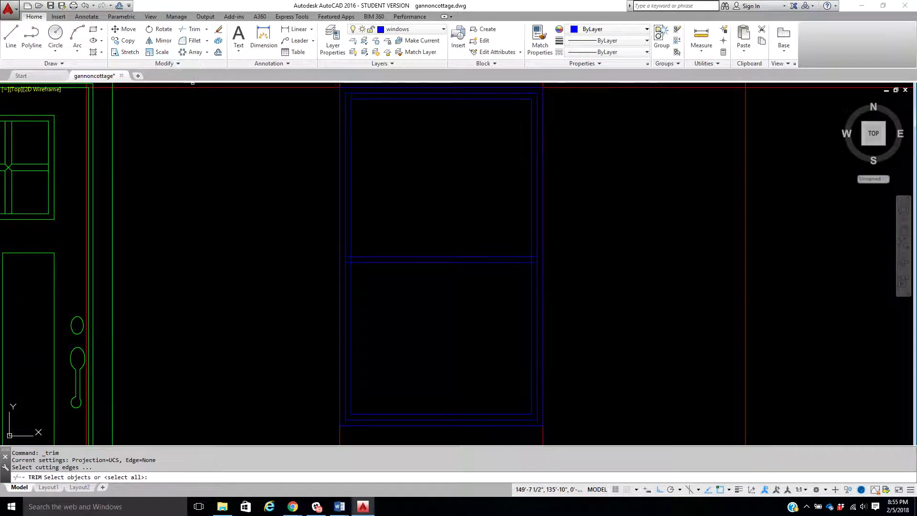
key(Return)
scroll(340, 239, up, 2)
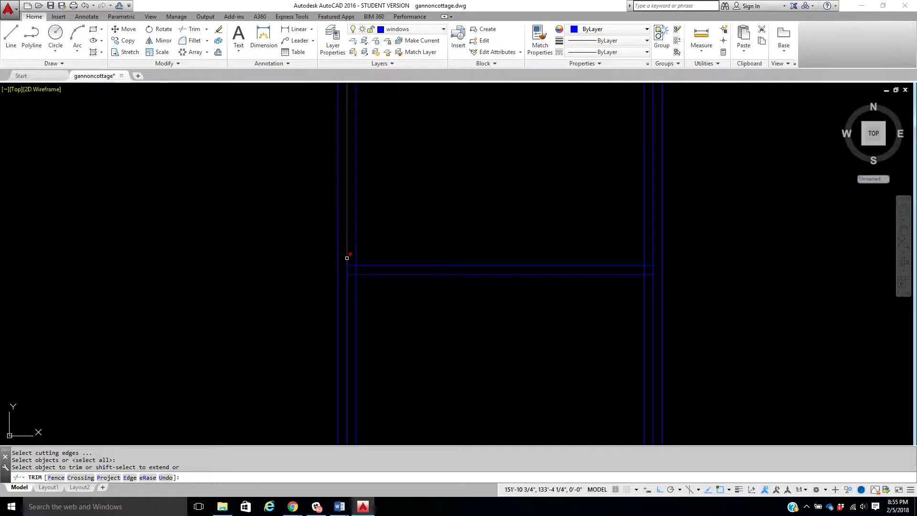
click(351, 265)
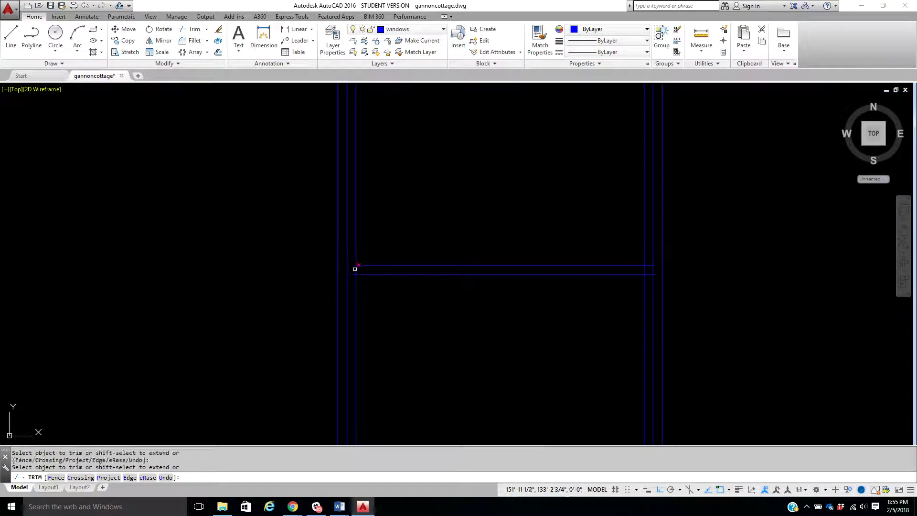
click(355, 269)
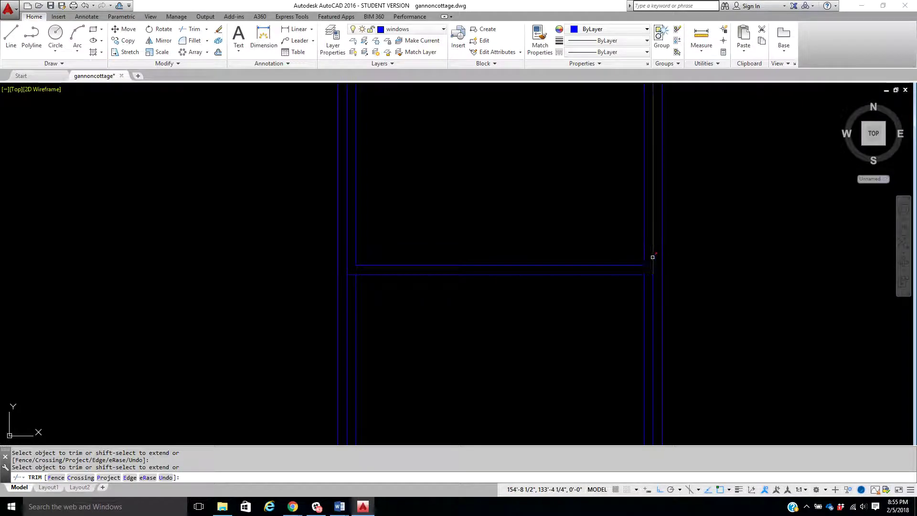
right_click(653, 257)
click(664, 264)
scroll(652, 261, down, 4)
middle_drag(651, 261, 557, 279)
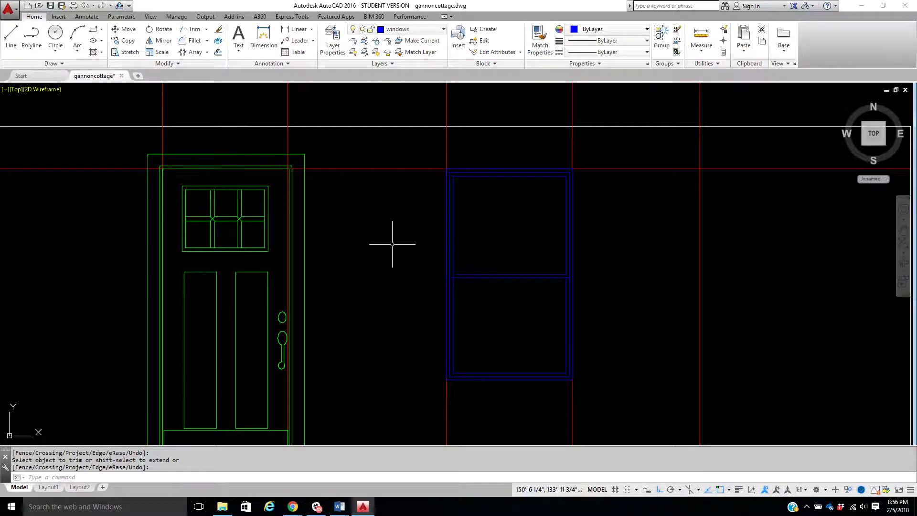
Pan and zoom in so the blue window's upper sash fills the view
middle_drag(532, 251, 495, 251)
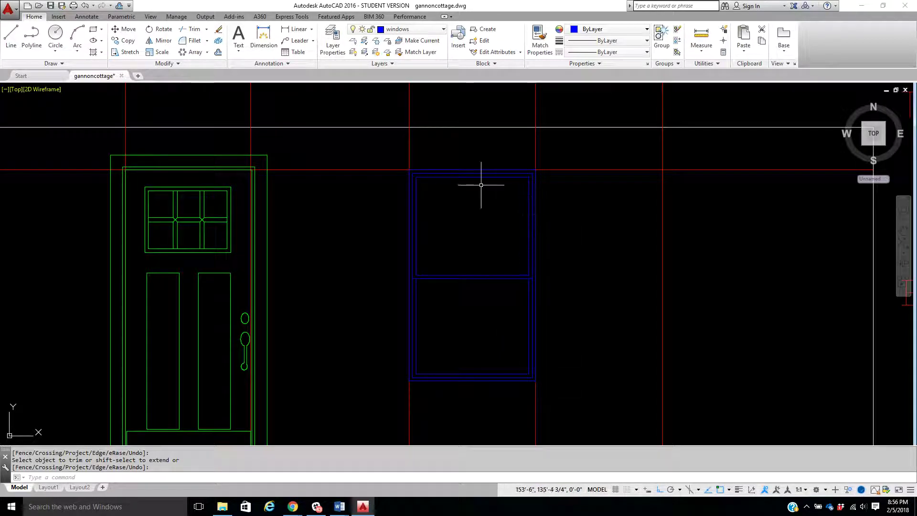
scroll(476, 228, up, 2)
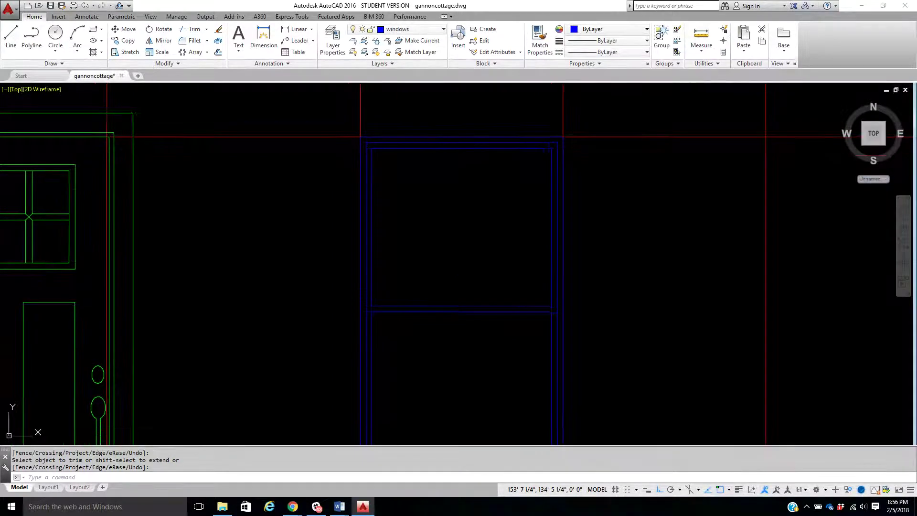
mouse_move(484, 224)
middle_down()
mouse_move(470, 245)
mouse_move(543, 232)
middle_up()
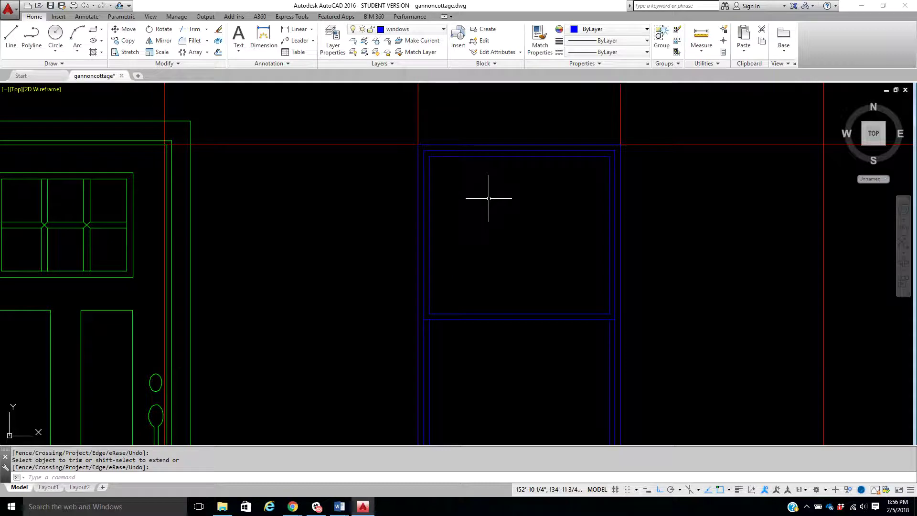
scroll(496, 211, up, 2)
middle_drag(502, 215, 451, 204)
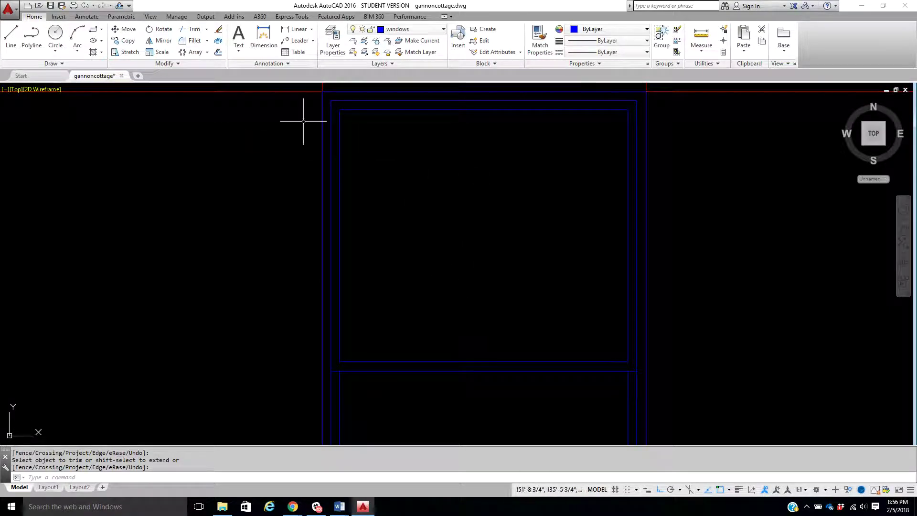
click(11, 36)
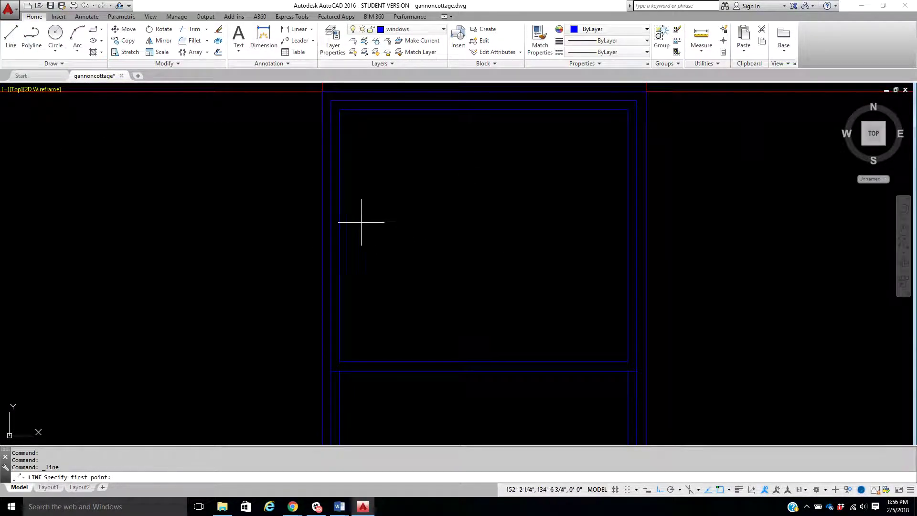
Draw a horizontal muntin across the upper sash between its inner edges
click(340, 235)
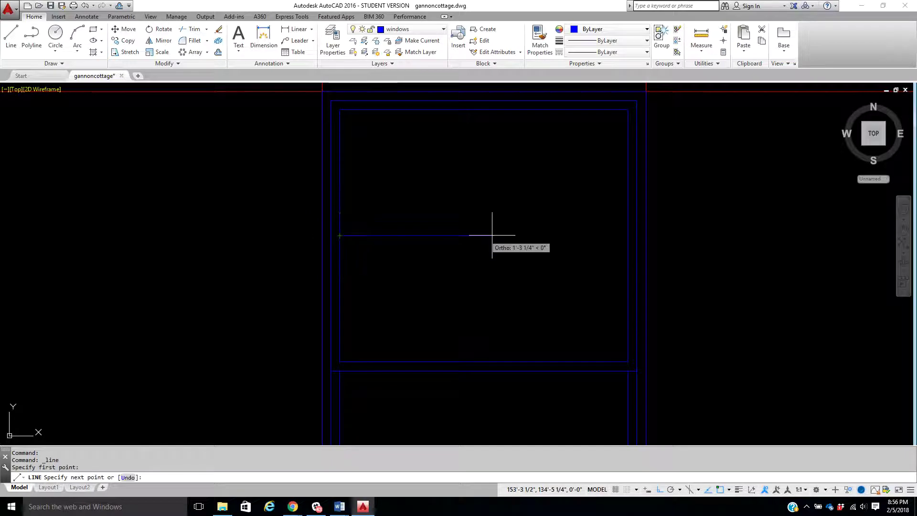
click(628, 236)
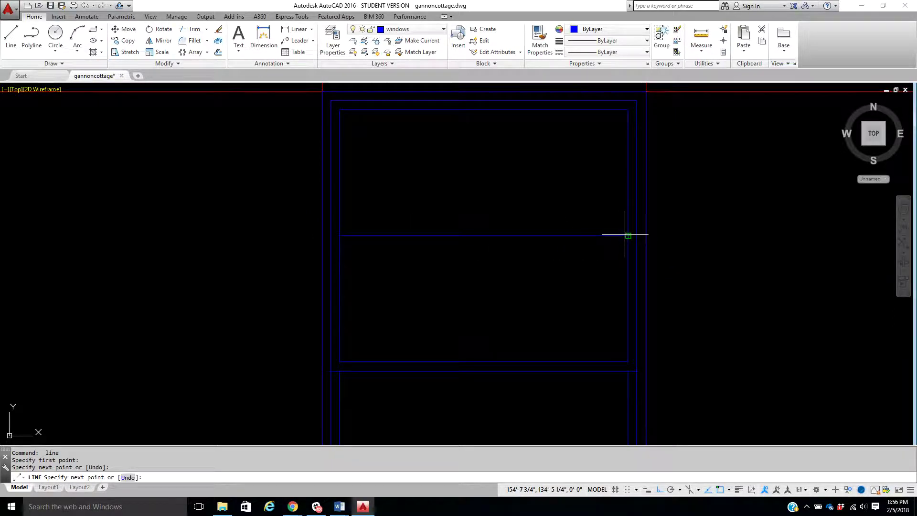
right_click(628, 235)
click(648, 240)
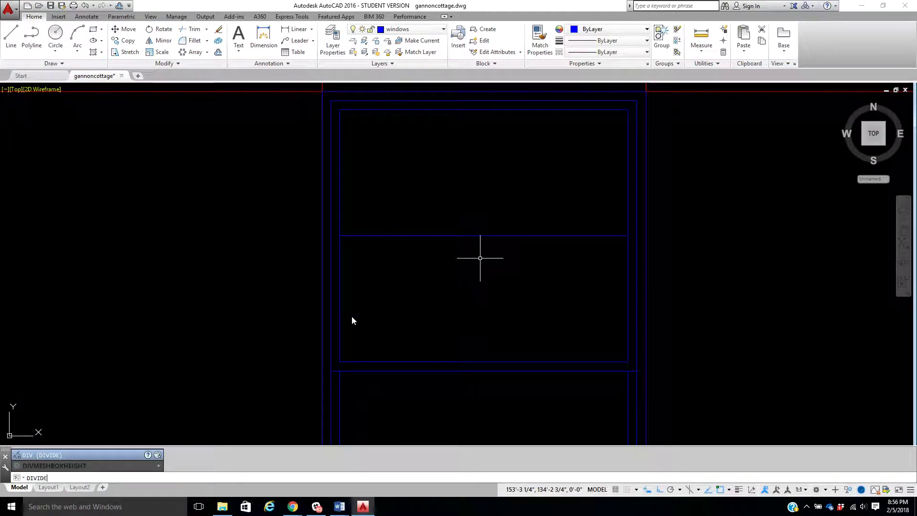
Divide the muntin line into 3 equal parts and check the two division points
key(Return)
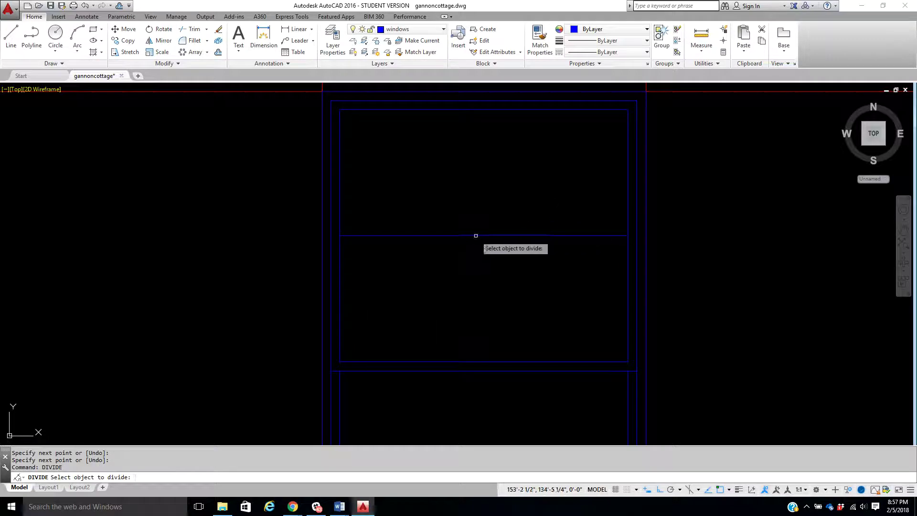
click(498, 235)
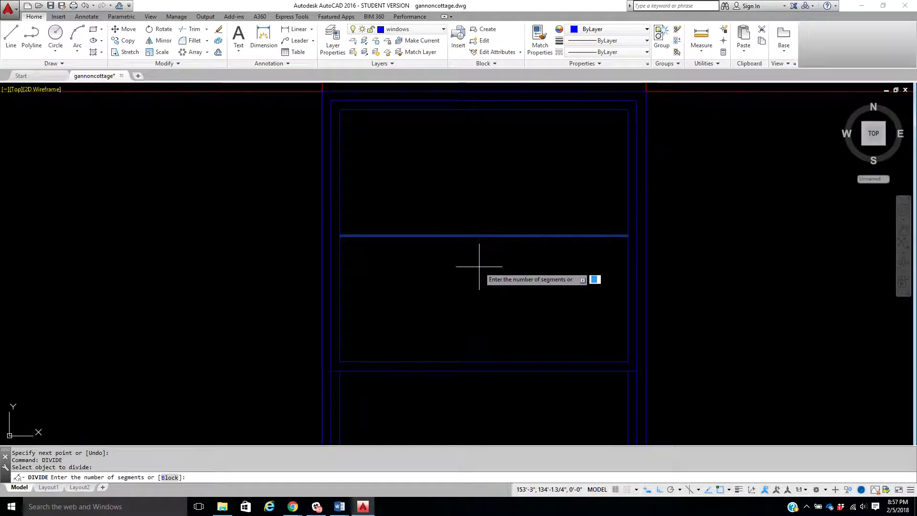
key(Return)
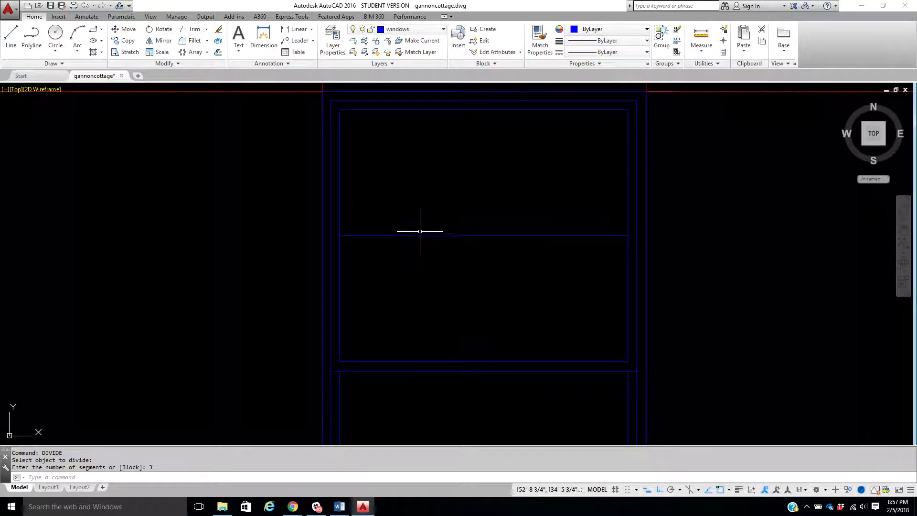
click(386, 221)
click(603, 267)
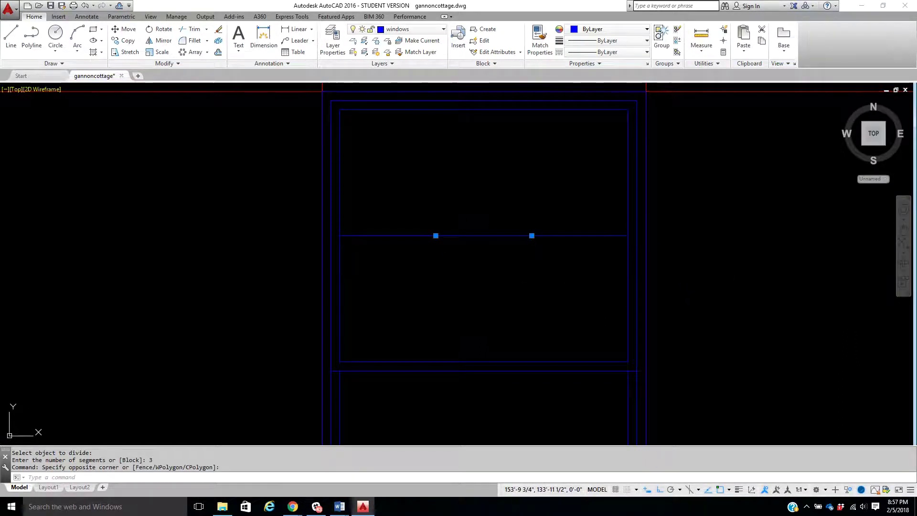
key(Escape)
key(Escape)
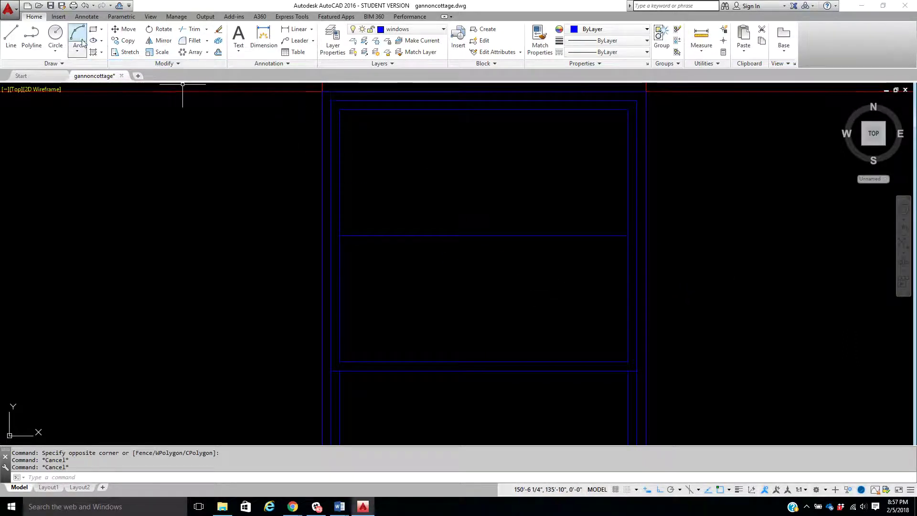
Draw two vertical muntin lines starting from the division points using NODE snap
click(10, 41)
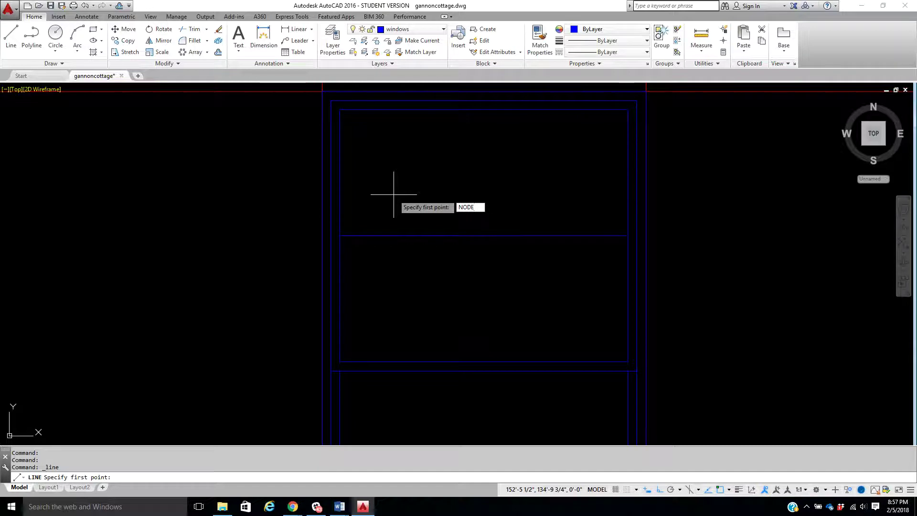
key(Return)
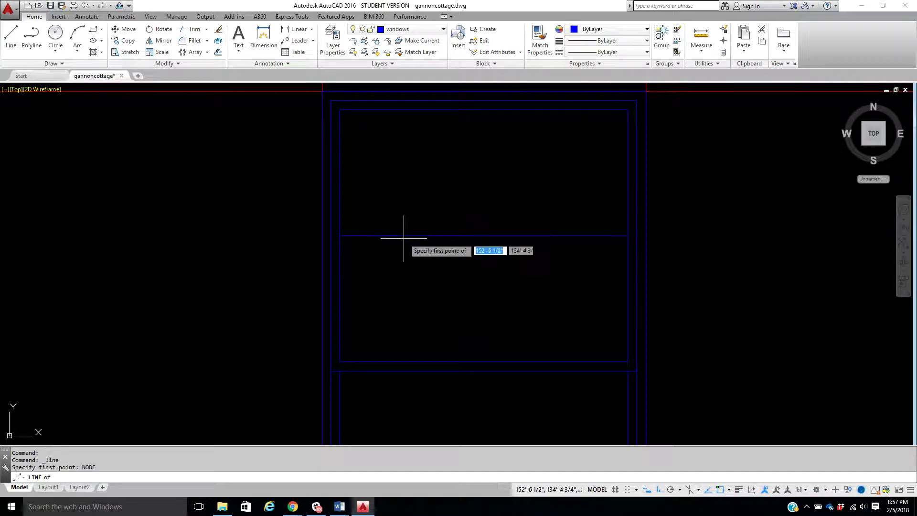
click(428, 235)
click(436, 324)
right_click(436, 323)
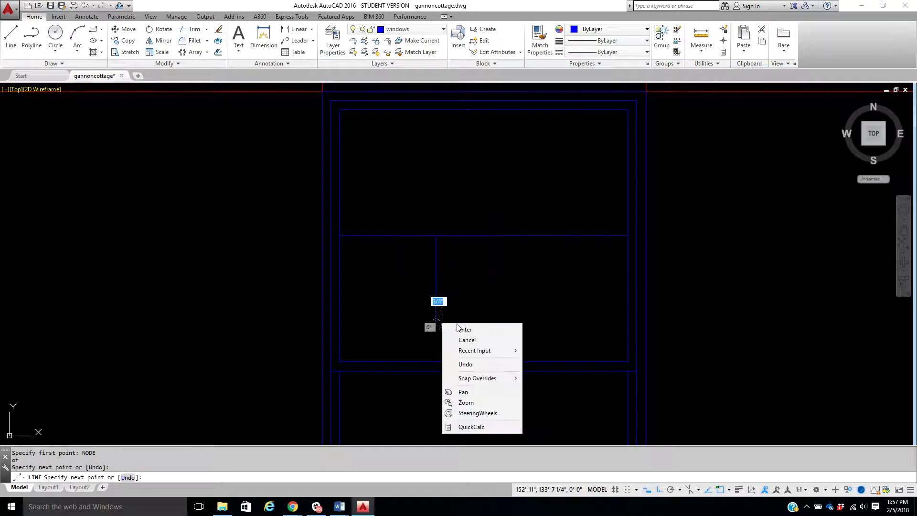
click(459, 328)
right_click(489, 279)
click(502, 284)
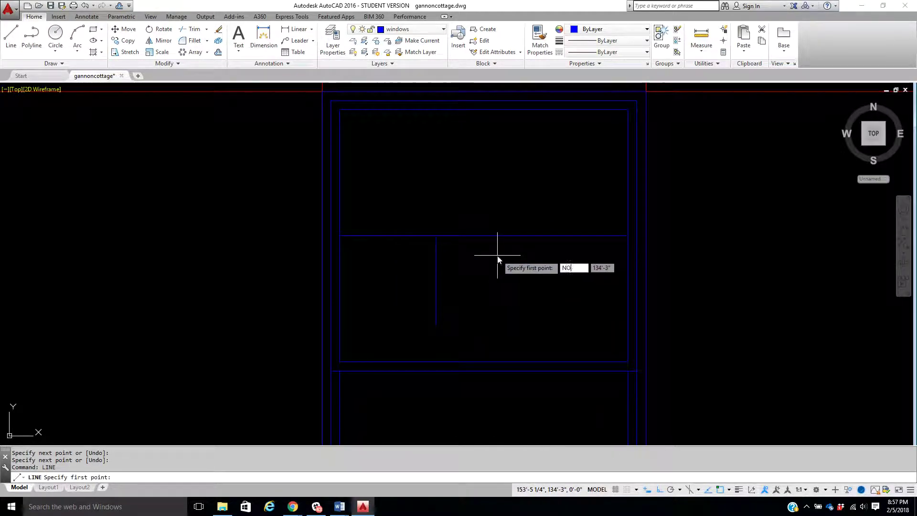
text(NODE)
key(Return)
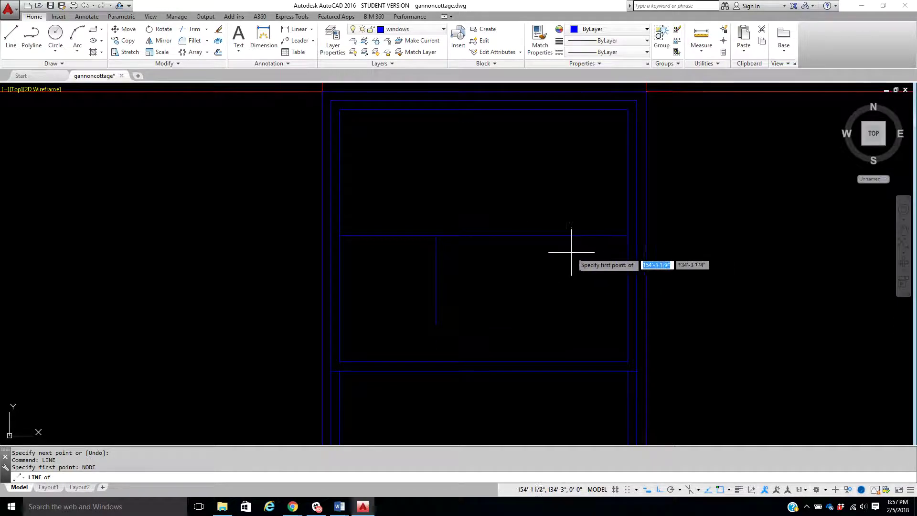
click(532, 236)
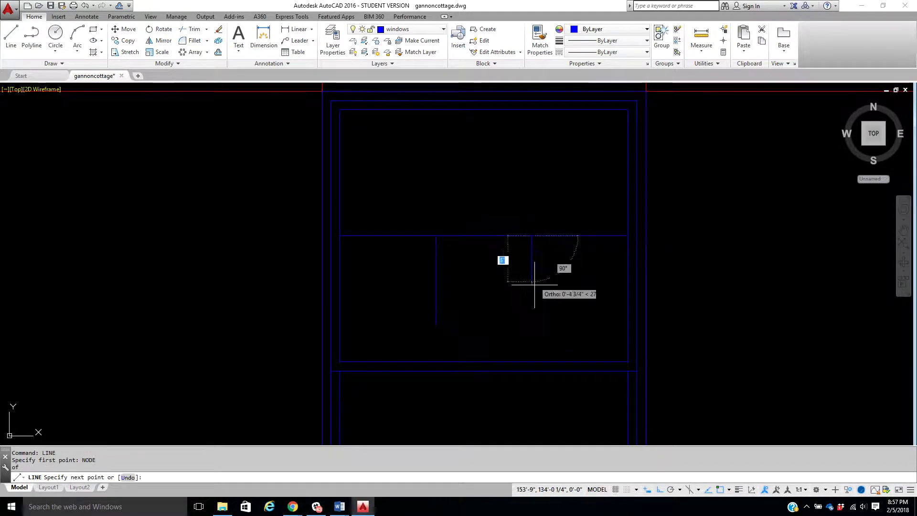
right_click(532, 314)
click(554, 319)
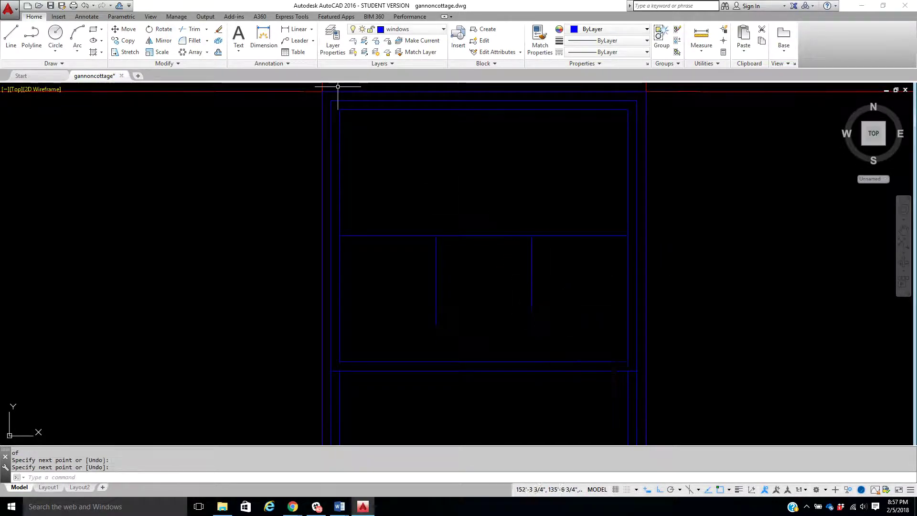
Extend both vertical muntins up to the sash's top edge and down to its bottom edge
click(206, 29)
click(193, 63)
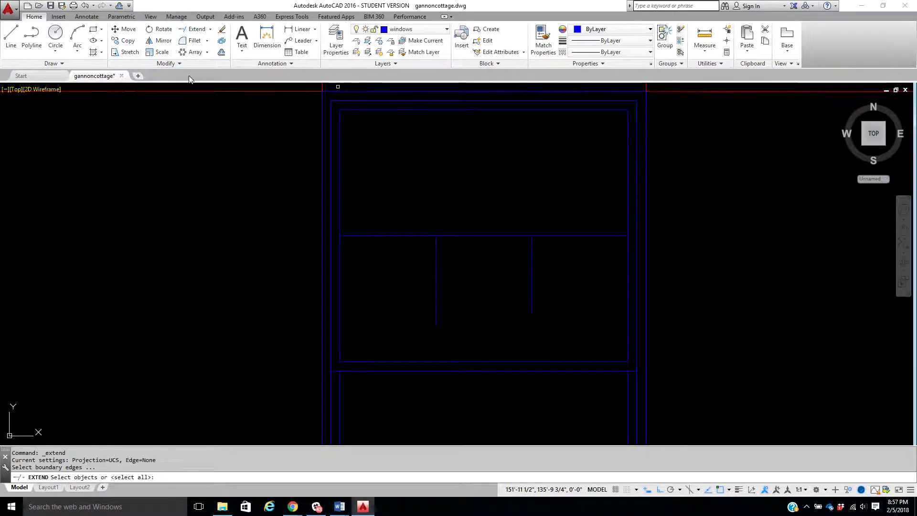
click(553, 263)
click(523, 253)
click(537, 248)
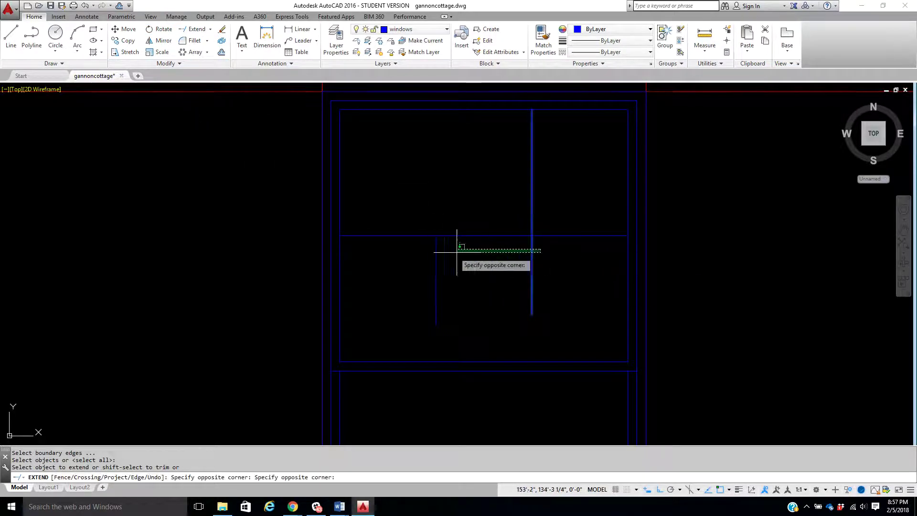
click(430, 255)
click(548, 264)
click(416, 277)
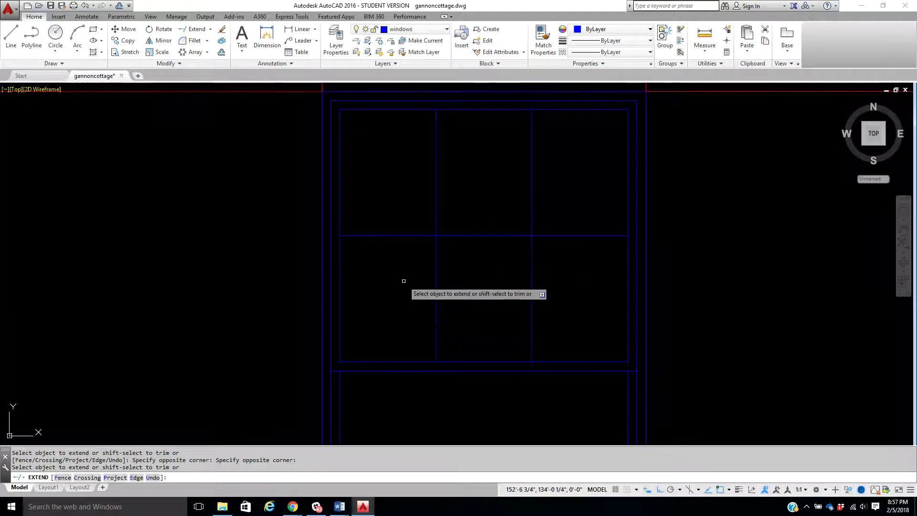
right_click(387, 282)
click(406, 284)
scroll(395, 260, down, 2)
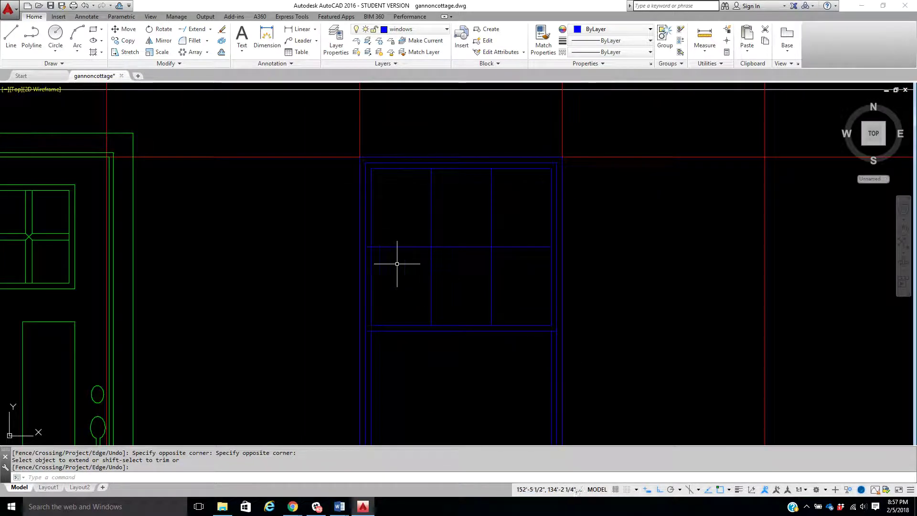
middle_drag(395, 260, 405, 266)
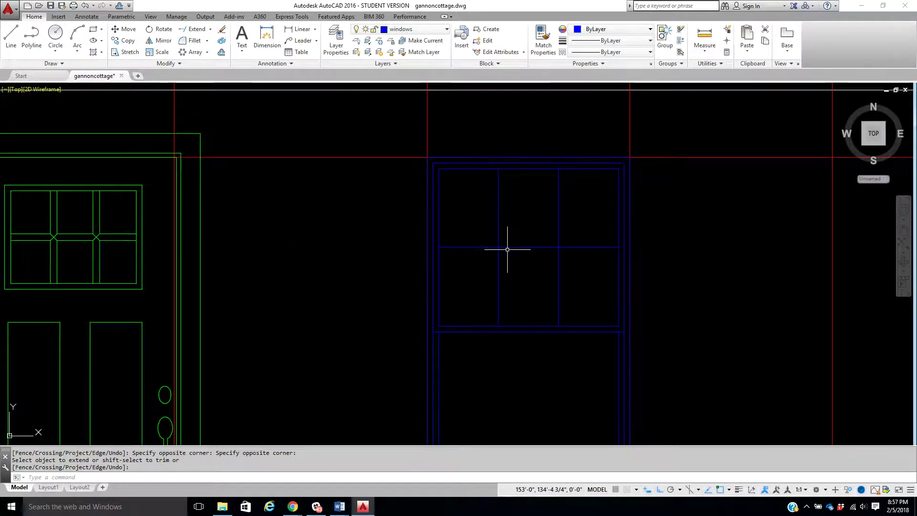
scroll(508, 249, up, 2)
mouse_move(526, 230)
middle_down()
mouse_move(482, 256)
mouse_move(443, 240)
middle_up()
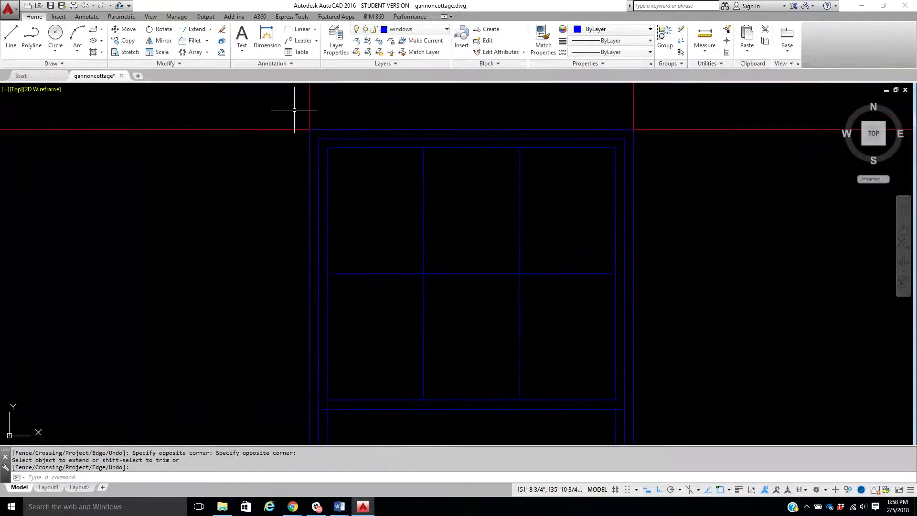
click(222, 53)
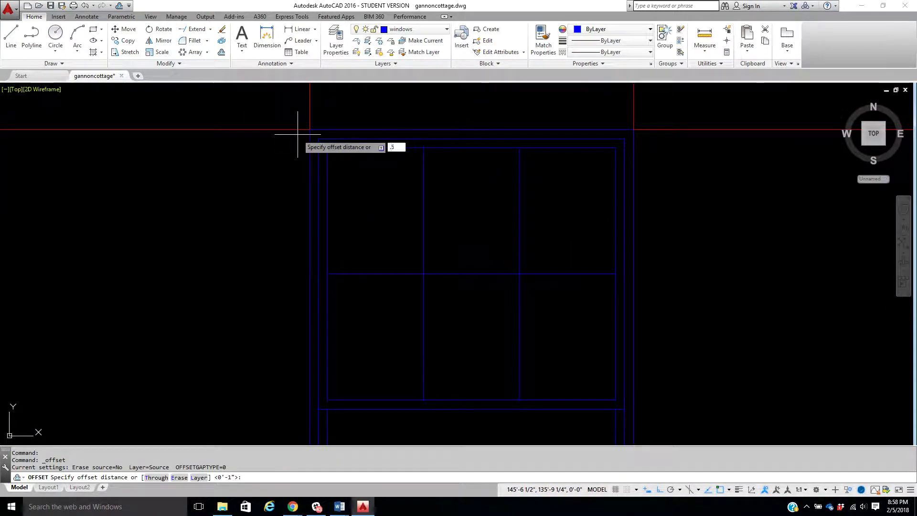
Offset both vertical muntins 0.5 to each side
key(Return)
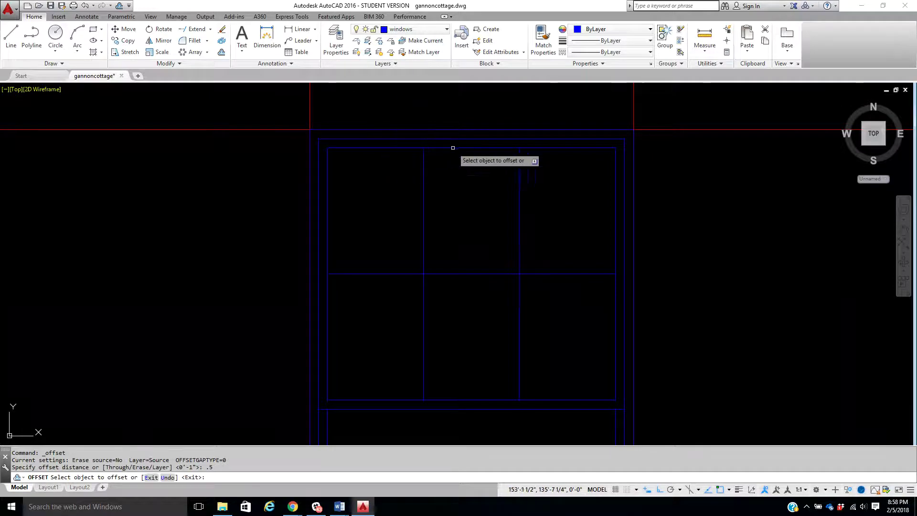
scroll(427, 153, up, 2)
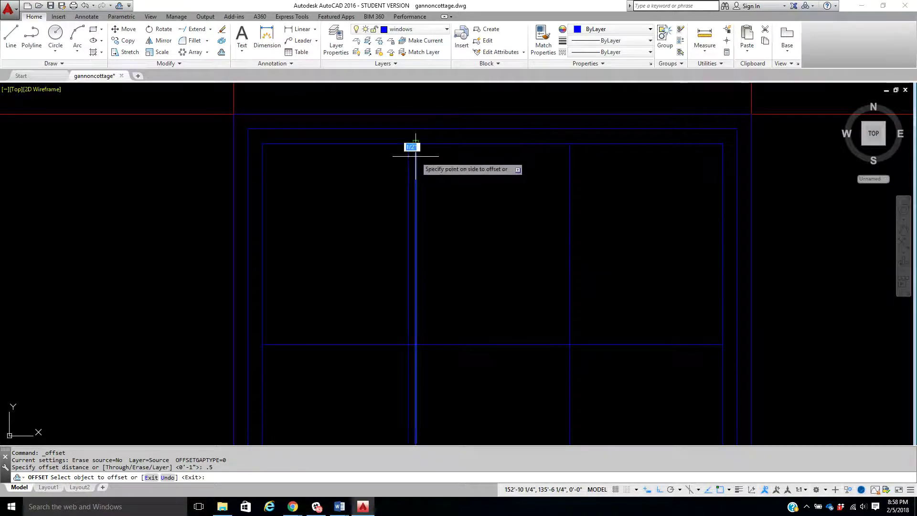
click(414, 150)
click(356, 159)
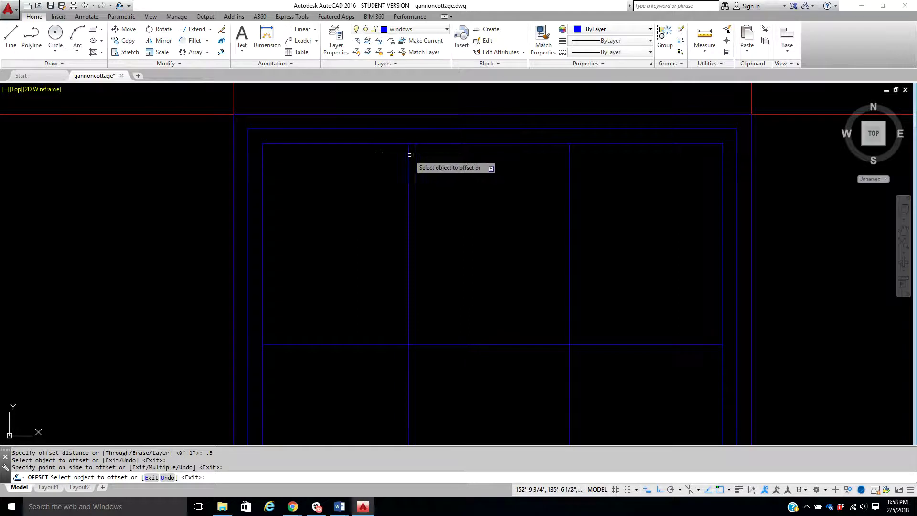
click(416, 157)
click(427, 167)
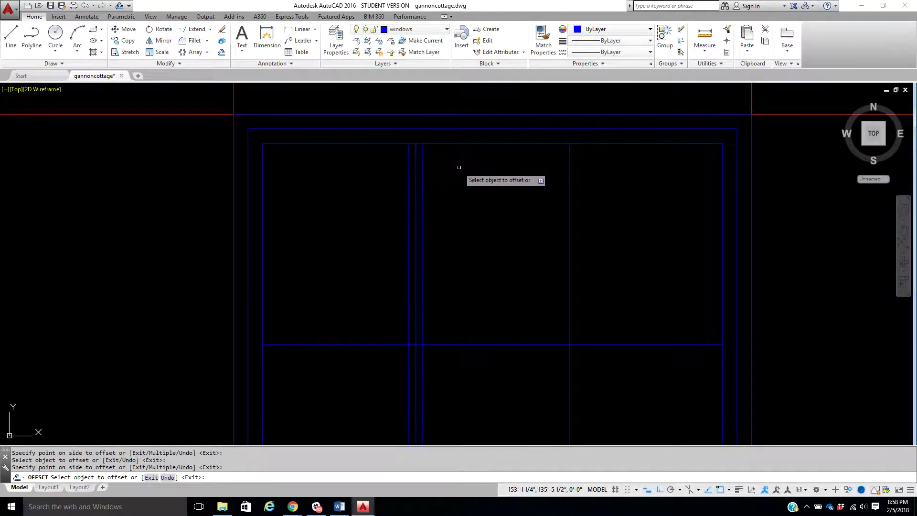
click(570, 178)
click(515, 177)
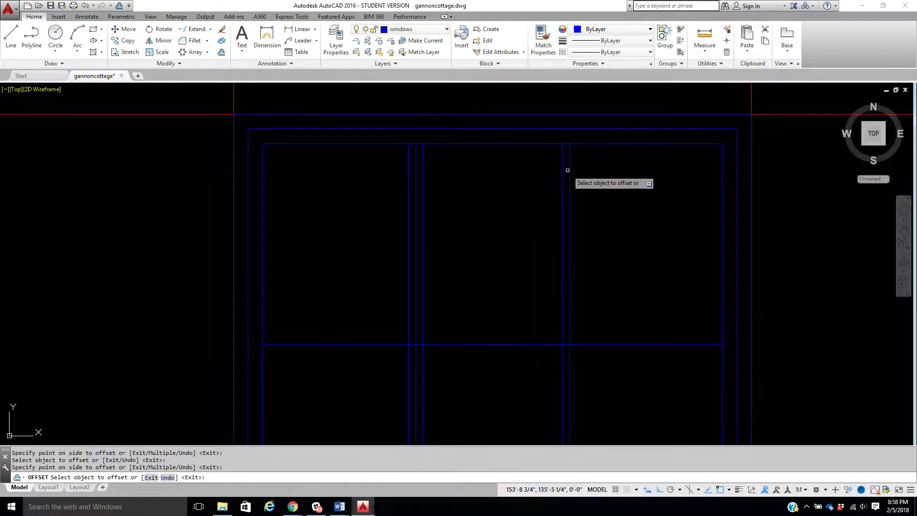
click(569, 172)
click(627, 172)
Offset the horizontal muntin 0.5 above and below
mouse_move(525, 283)
middle_down()
mouse_move(518, 287)
mouse_move(514, 221)
middle_up()
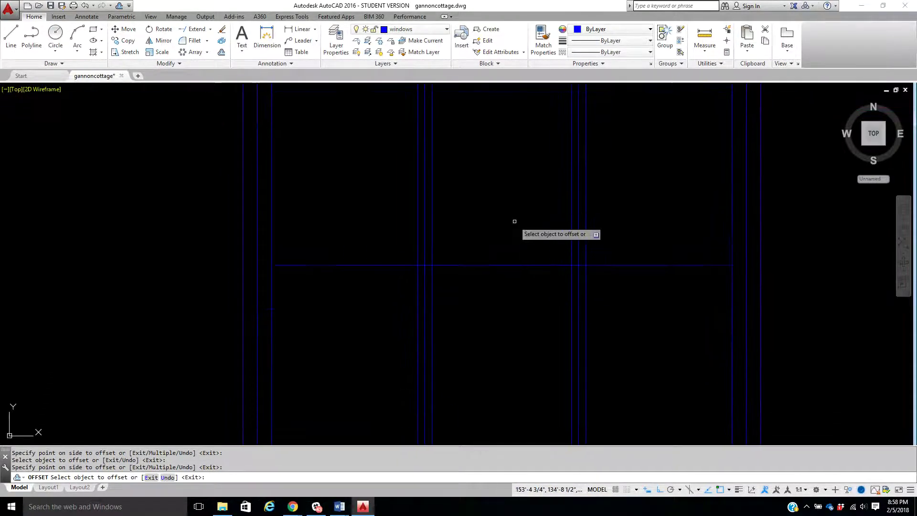
click(500, 265)
click(502, 224)
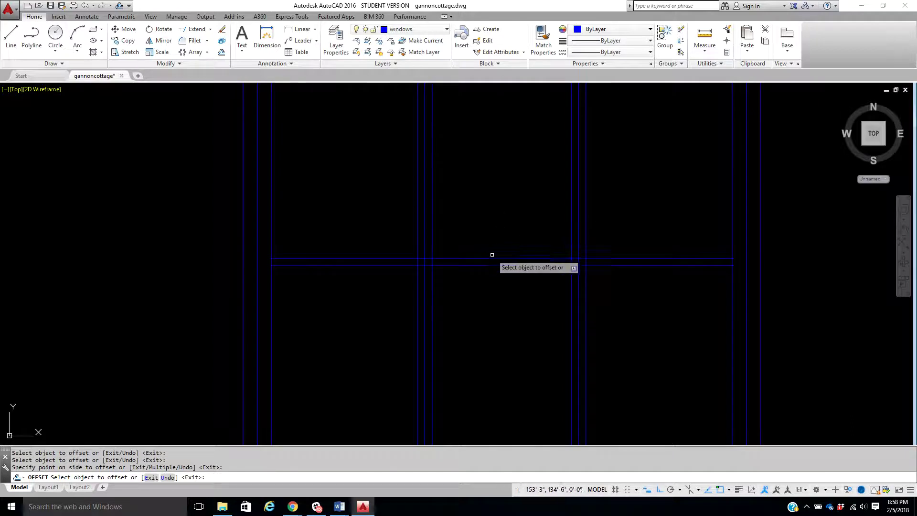
click(492, 264)
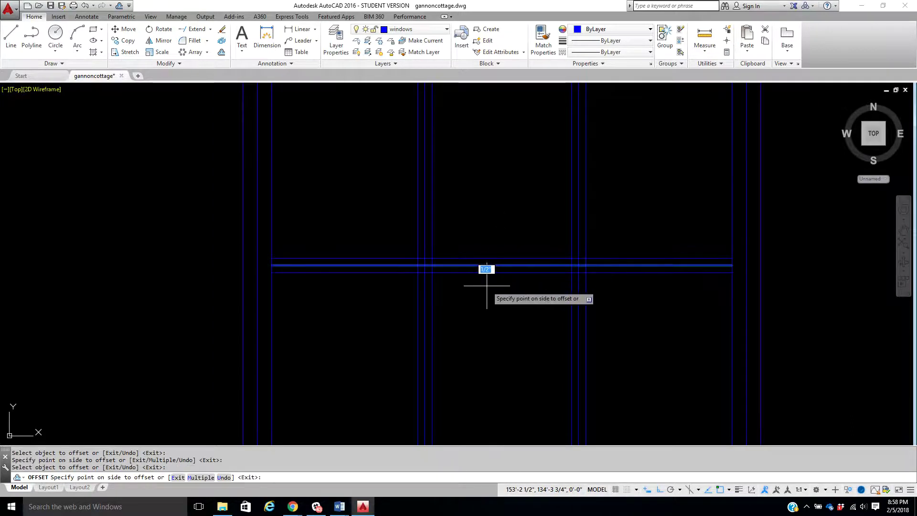
click(486, 269)
right_click(497, 219)
click(507, 221)
Select the original horizontal and vertical muntin centre lines
scroll(512, 211, down, 3)
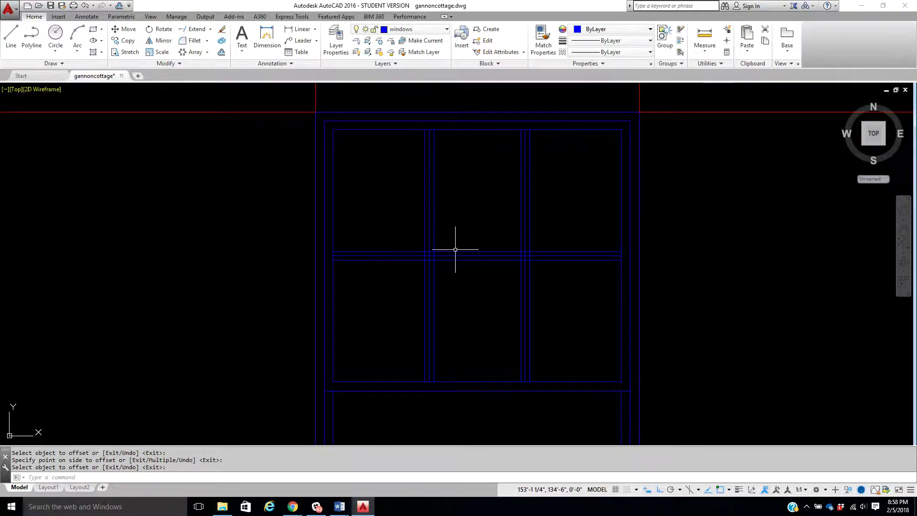
scroll(455, 250, up, 2)
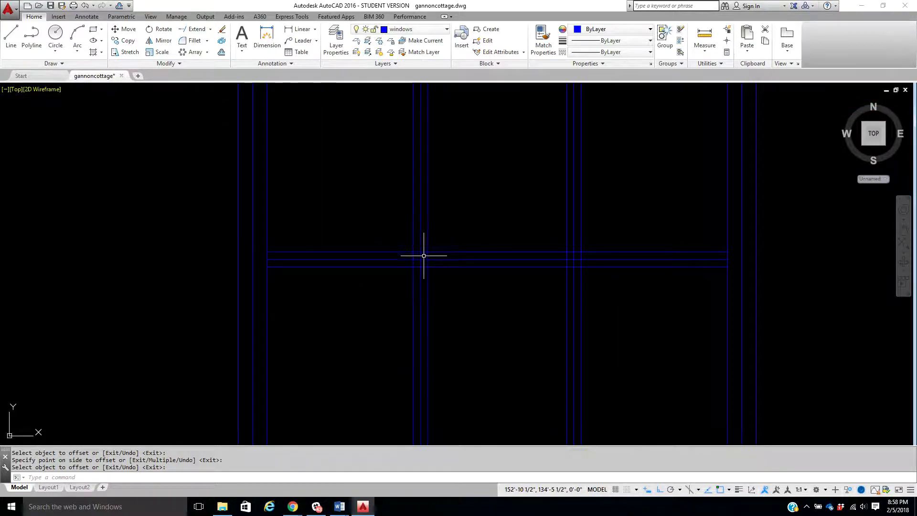
click(423, 255)
click(420, 261)
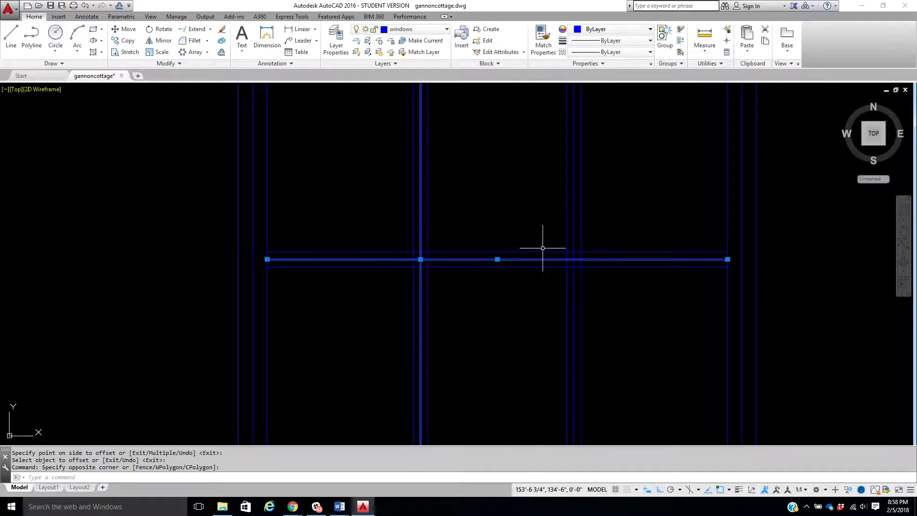
click(579, 256)
click(573, 256)
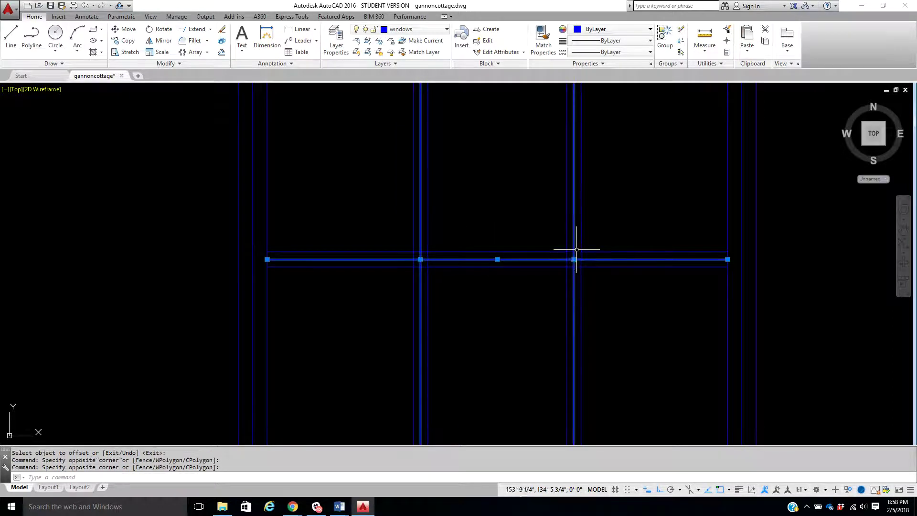
Erase the muntin centre lines and draw the two crossing lines of an X at the left muntin intersection
key(Delete)
scroll(557, 229, down, 2)
mouse_move(557, 222)
middle_down()
mouse_move(518, 234)
mouse_move(518, 224)
middle_up()
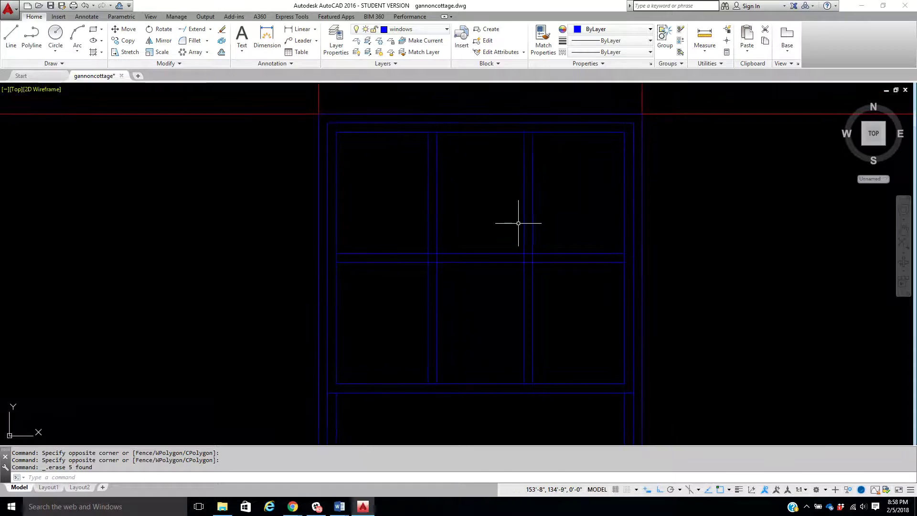
click(11, 36)
scroll(422, 211, up, 2)
click(446, 280)
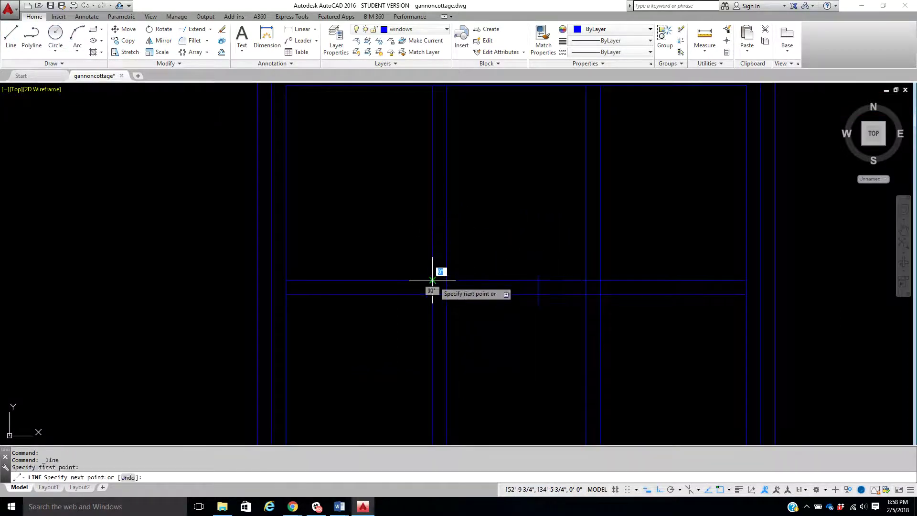
right_click(446, 294)
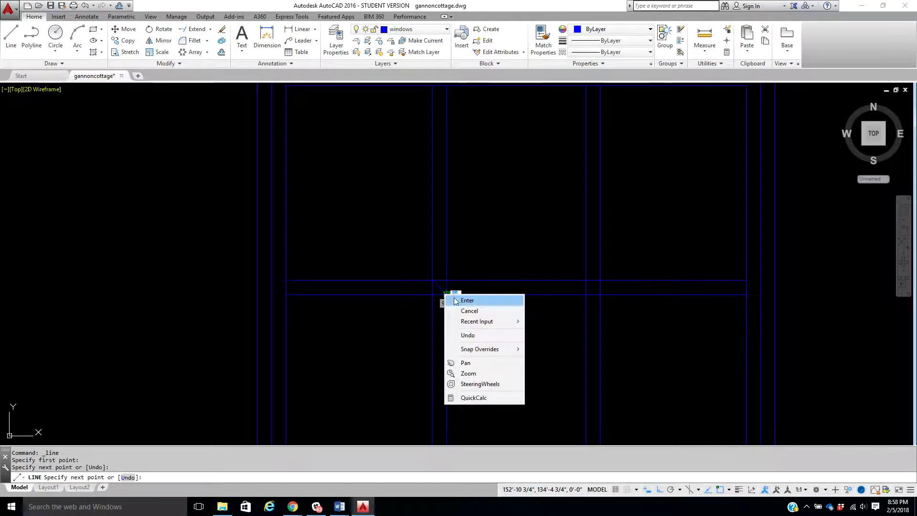
click(454, 300)
right_click(468, 255)
click(489, 263)
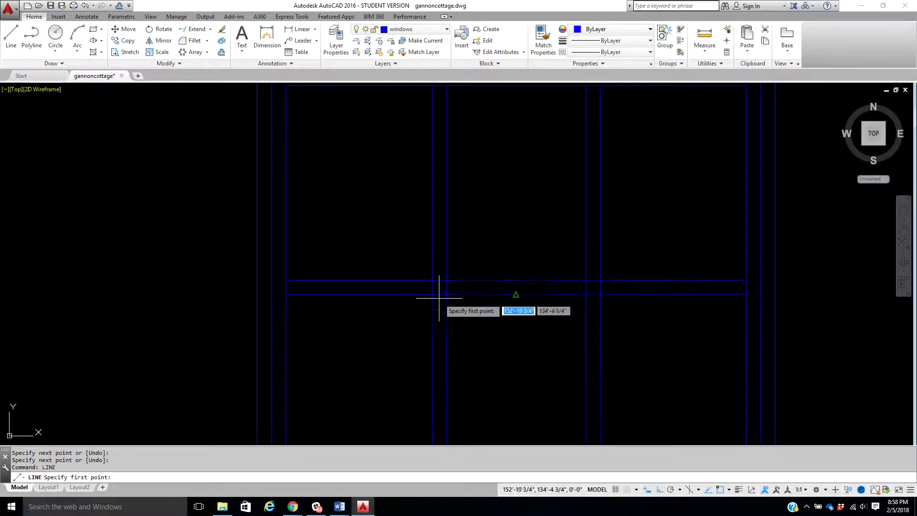
click(446, 280)
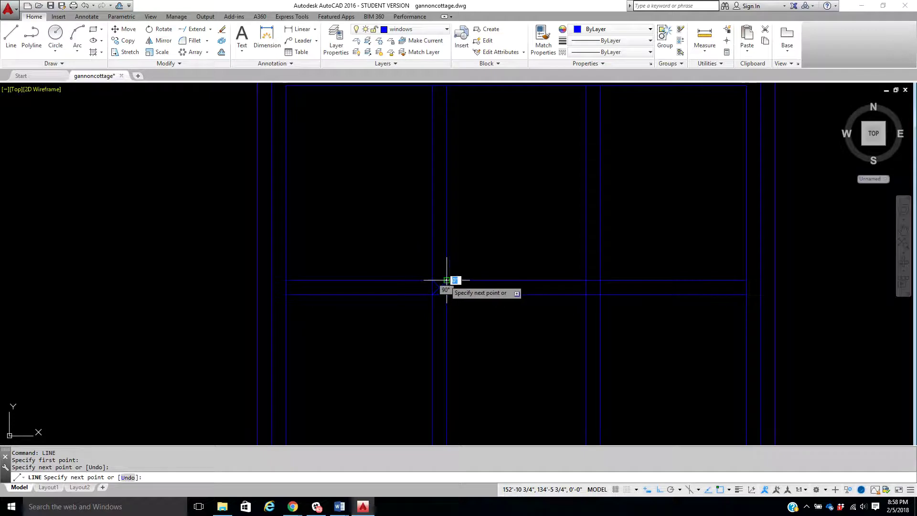
right_click(444, 281)
click(447, 287)
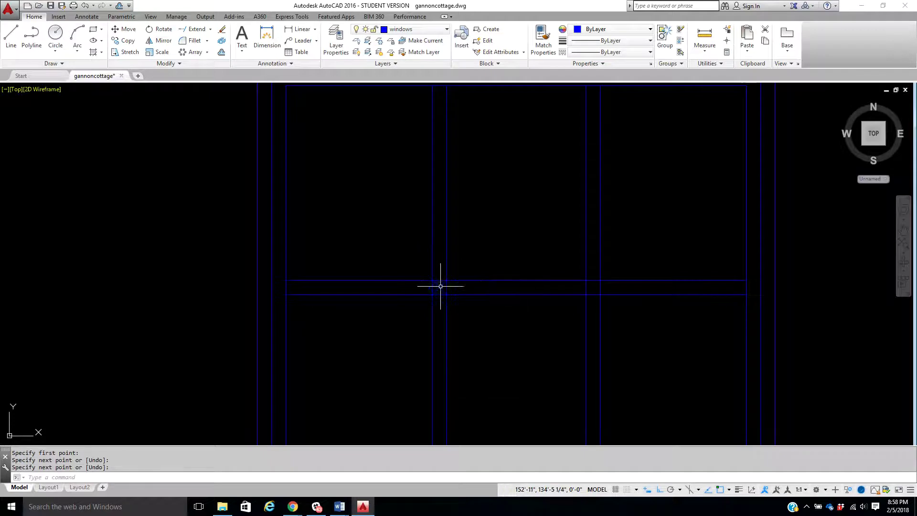
Copy the two X lines from the left crossing onto the right-hand muntin crossing
click(127, 42)
click(407, 261)
click(476, 313)
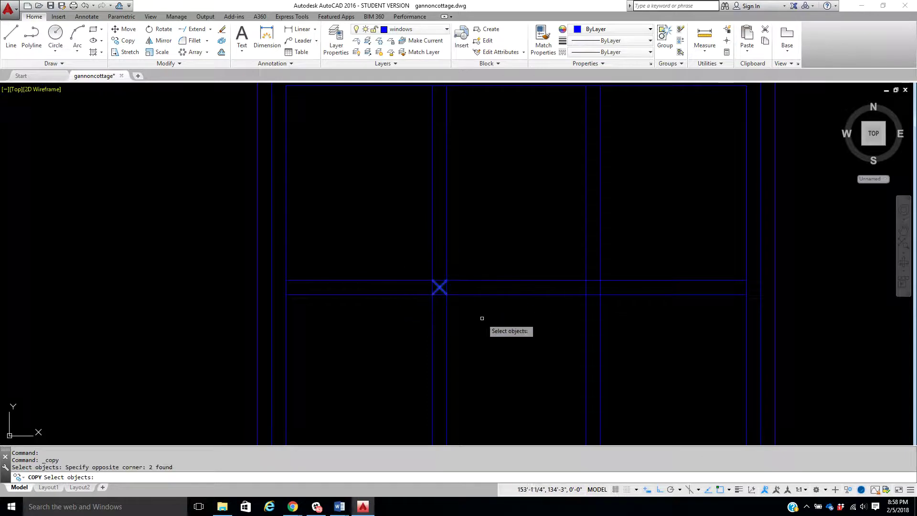
key(Return)
click(433, 281)
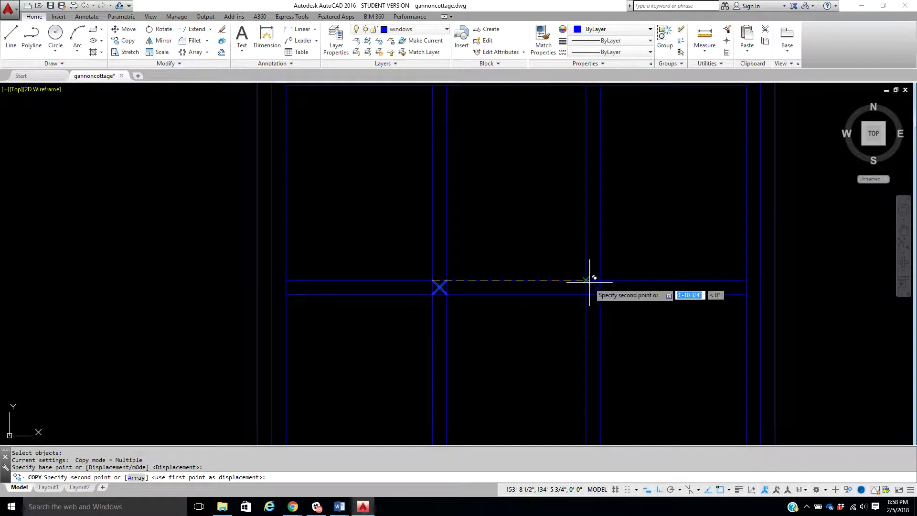
click(550, 271)
right_click(547, 271)
click(556, 277)
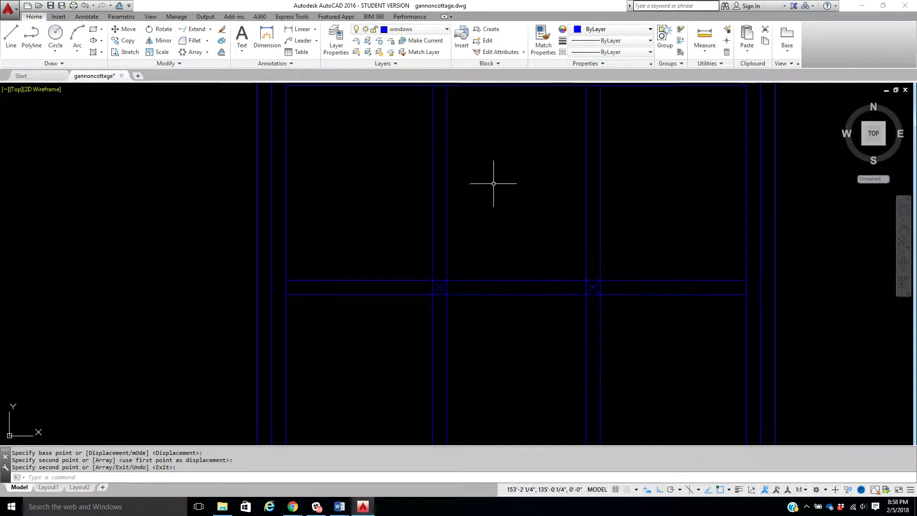
Trim the bar pieces inside the left X crossing, using all lines as cutting edges
click(210, 30)
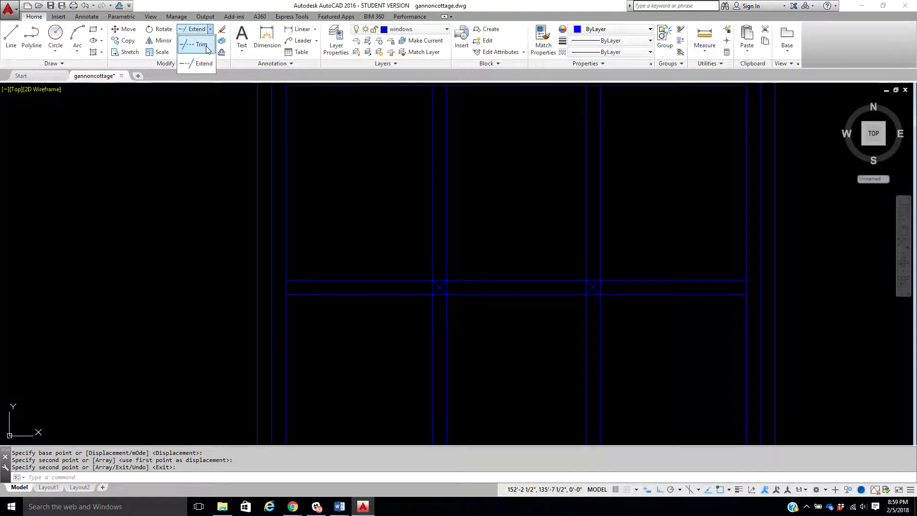
click(205, 50)
key(Return)
scroll(468, 293, up, 4)
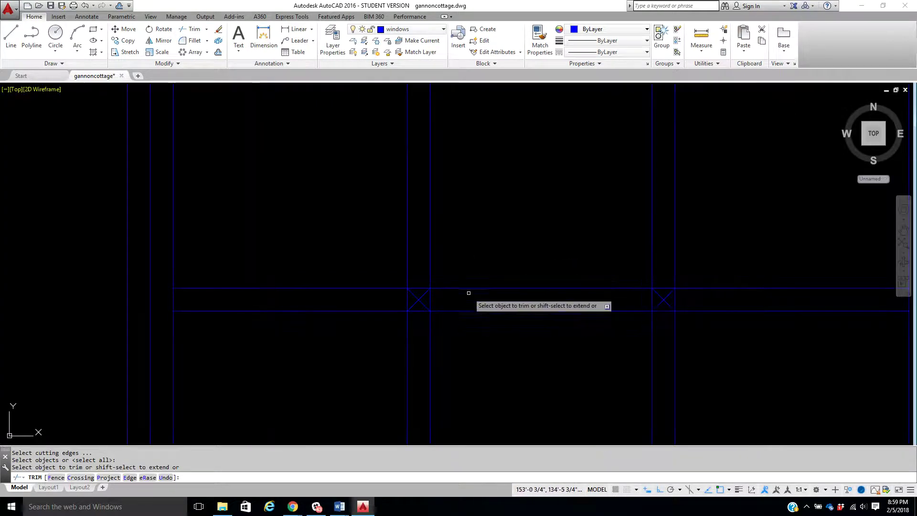
click(435, 236)
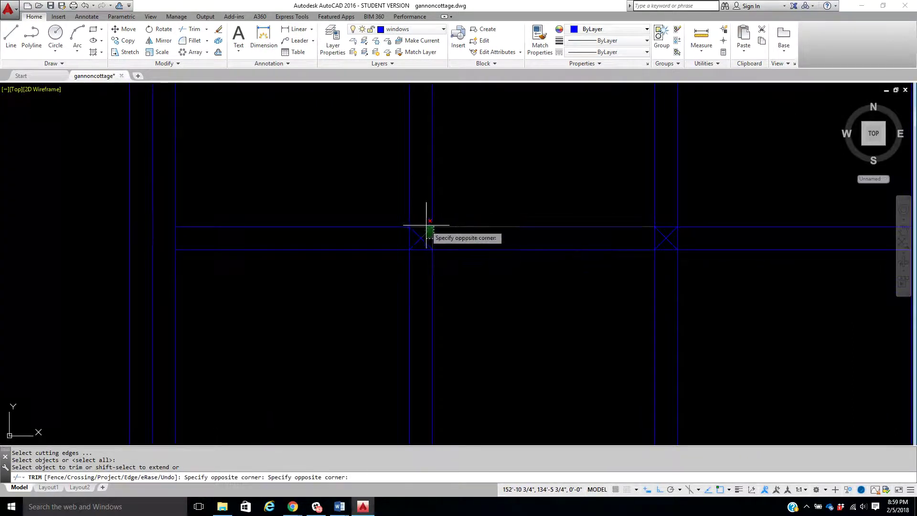
click(431, 234)
click(420, 223)
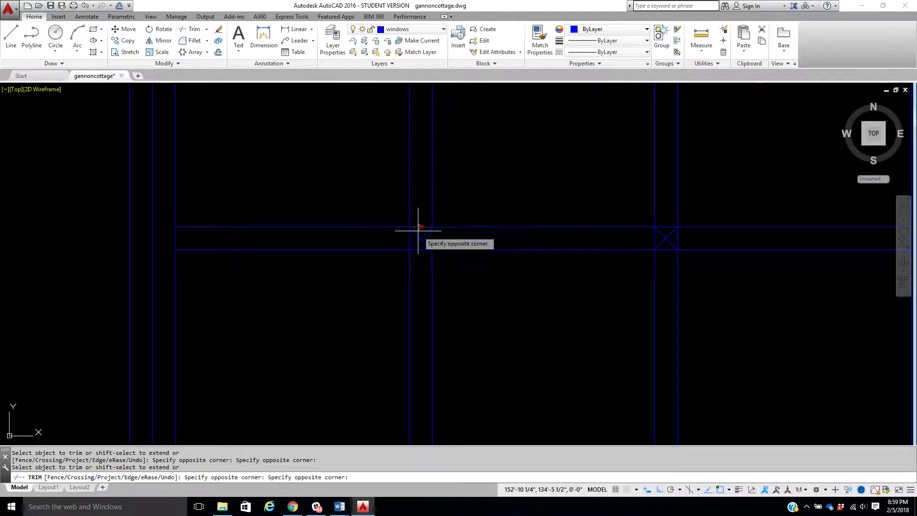
click(415, 227)
click(410, 234)
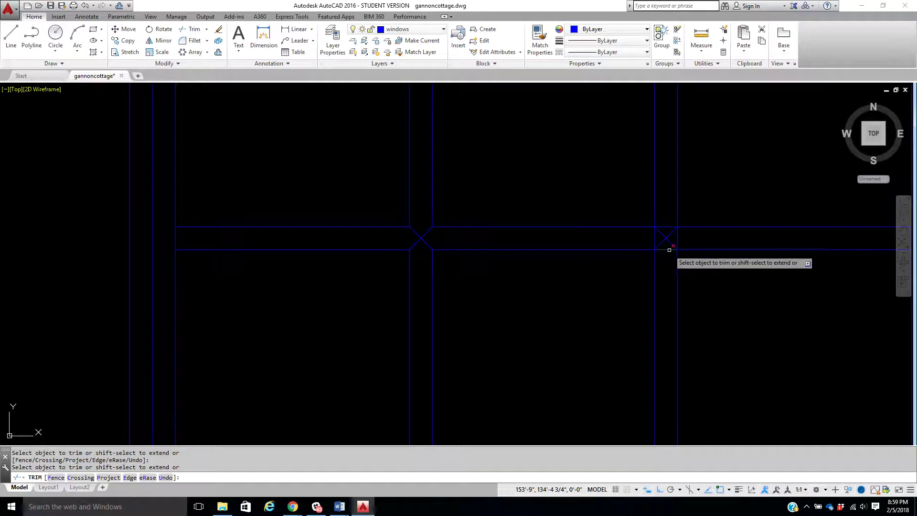
Trim the vertical bar and top horizontal piece inside the right X crossing
click(678, 237)
click(671, 227)
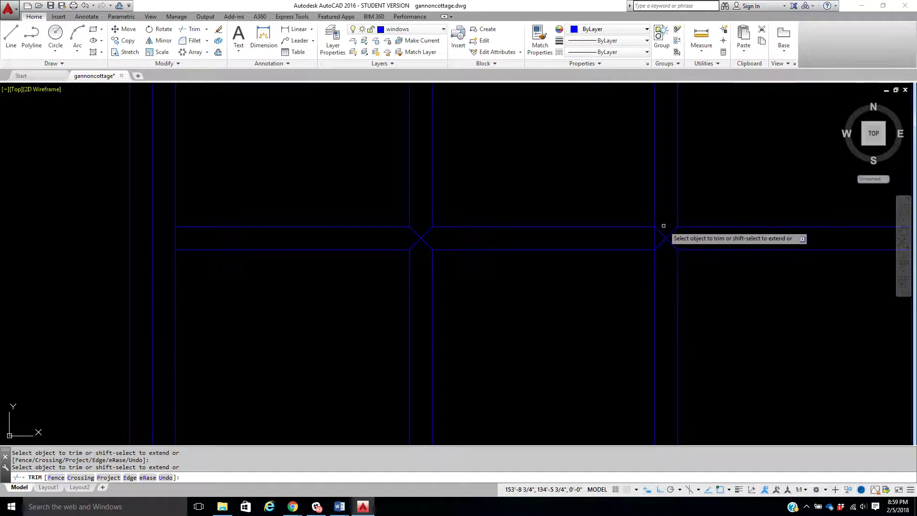
right_click(642, 237)
click(647, 244)
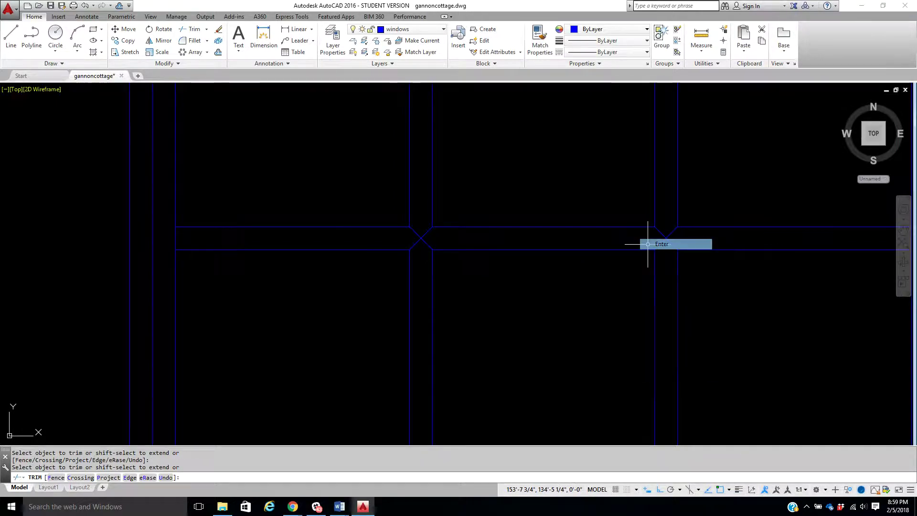
scroll(647, 248, down, 3)
mouse_move(647, 248)
middle_down()
mouse_move(647, 280)
mouse_move(612, 258)
middle_up()
scroll(651, 303, down, 3)
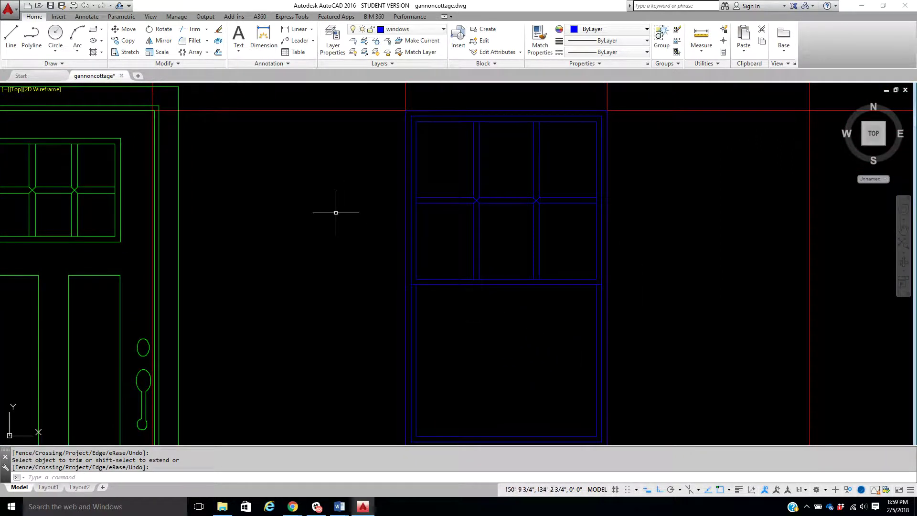
Copy the 18-line upper-sash muntin grid from the window corner down into the lower sash
click(134, 44)
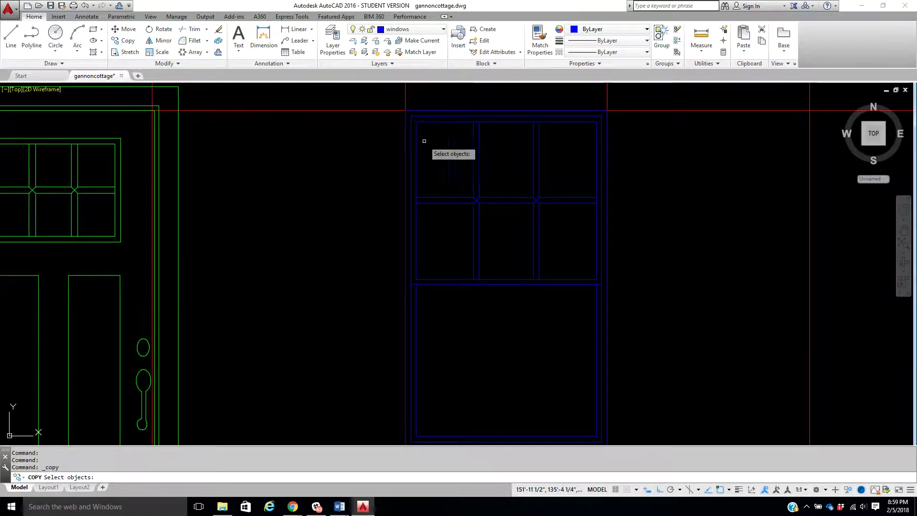
click(579, 130)
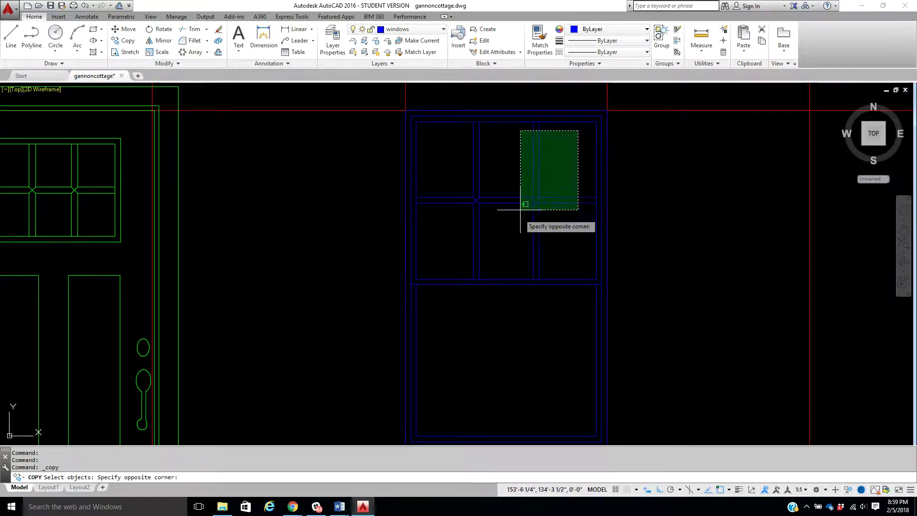
click(437, 245)
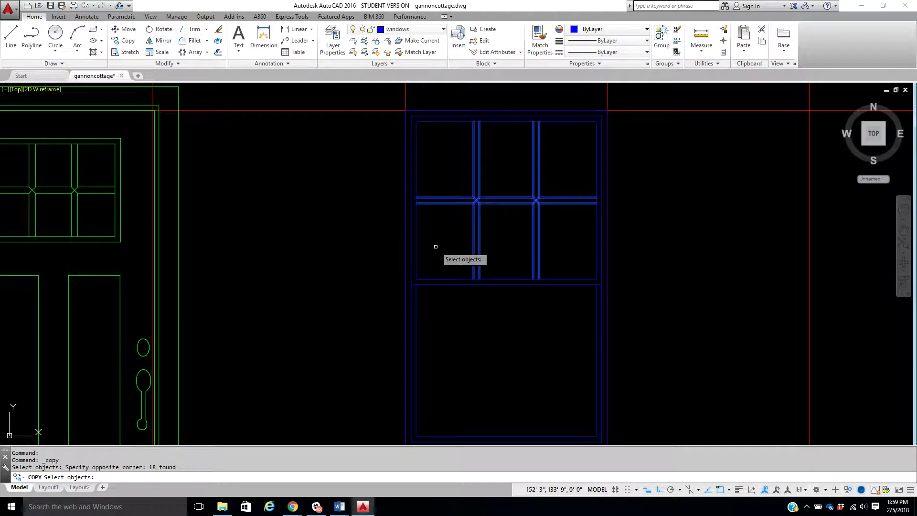
key(Return)
scroll(426, 222, up, 5)
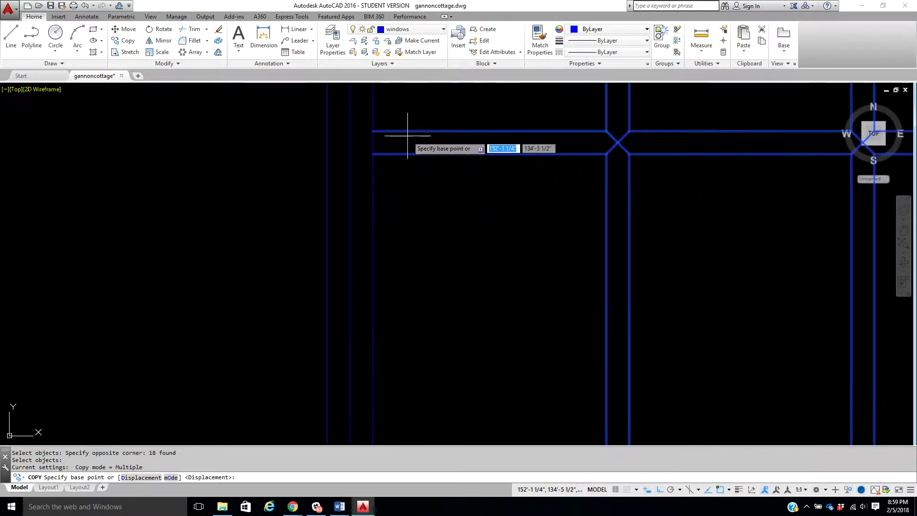
click(374, 141)
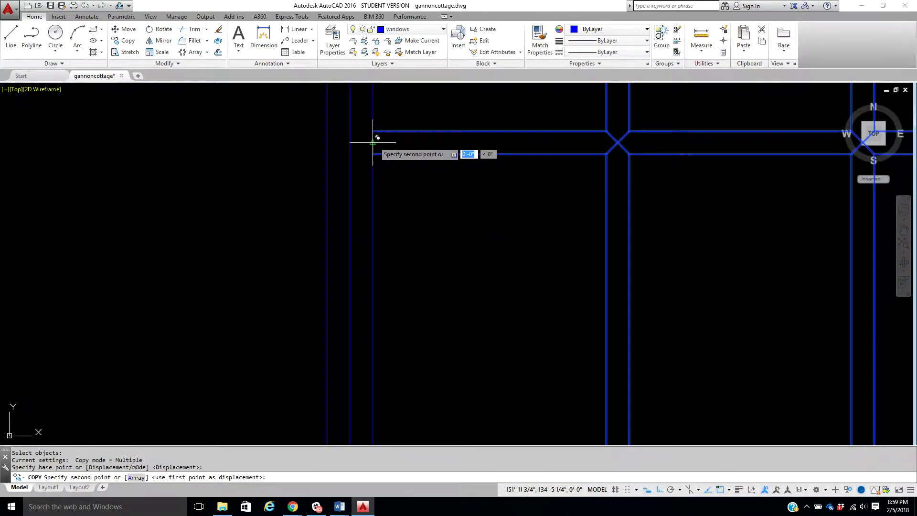
scroll(385, 162, down, 6)
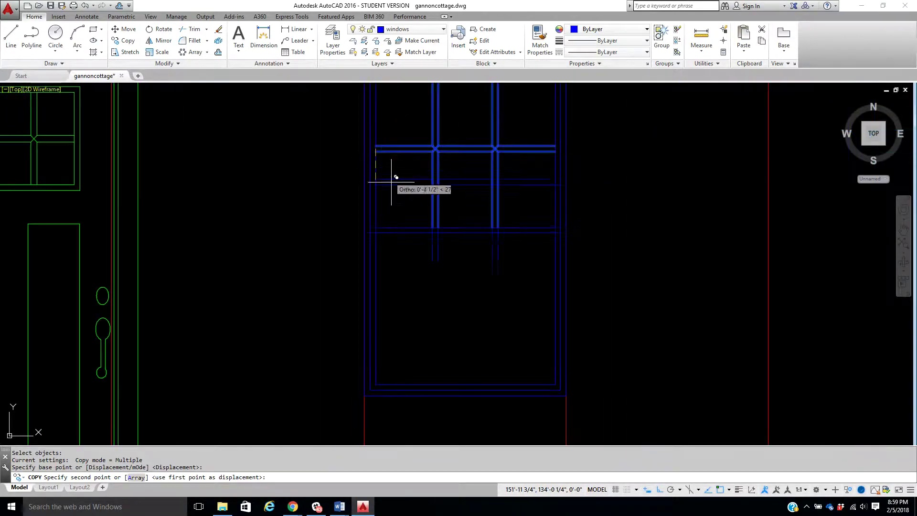
click(376, 302)
right_click(391, 277)
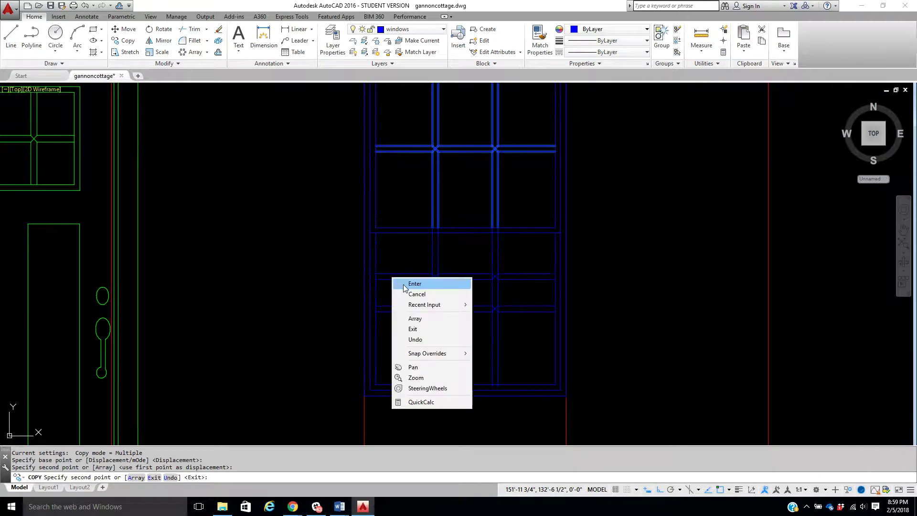
click(404, 282)
mouse_move(453, 266)
middle_down()
mouse_move(459, 272)
mouse_move(454, 242)
mouse_move(467, 303)
mouse_move(464, 285)
middle_up()
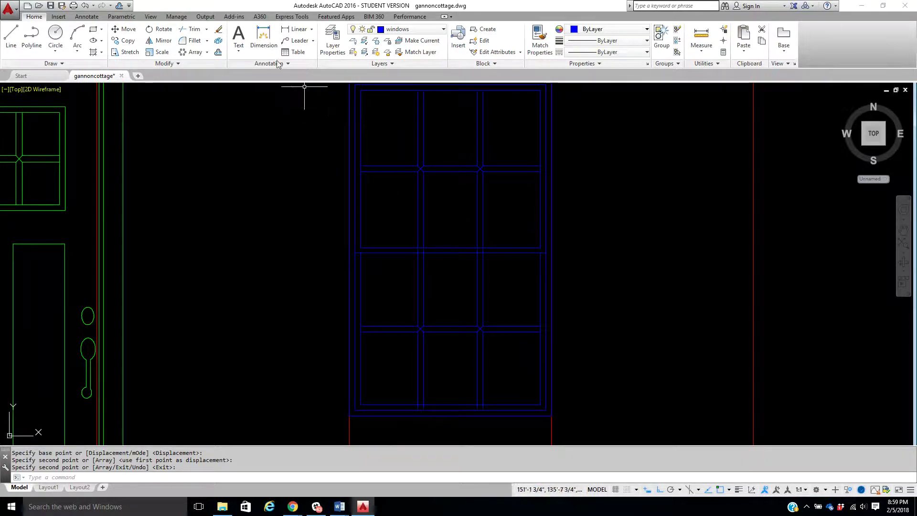
Trim the muntin stubs where the copied grid crosses the middle rail between the sashes
click(203, 30)
key(Return)
scroll(436, 287, up, 2)
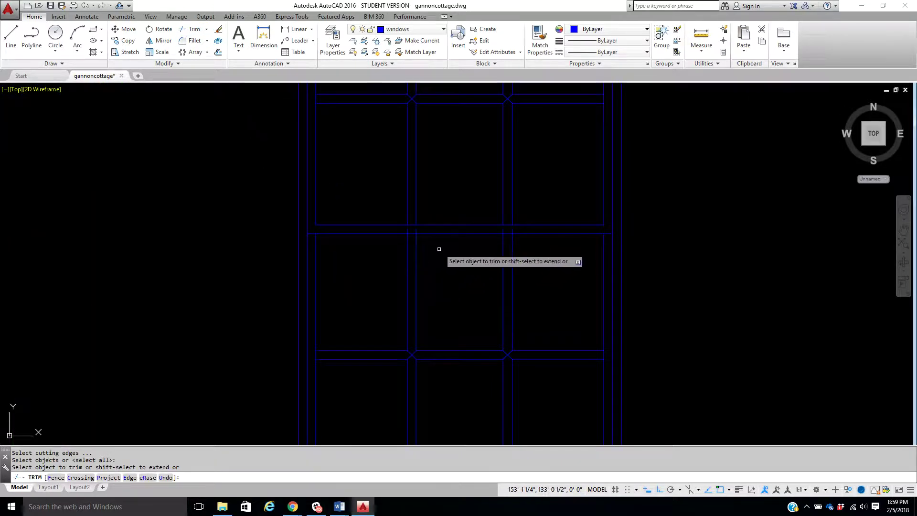
click(409, 229)
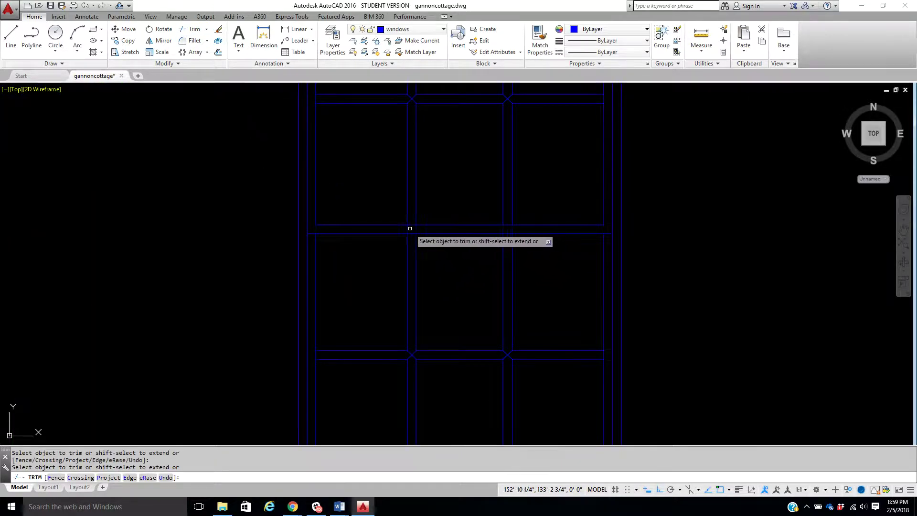
click(410, 228)
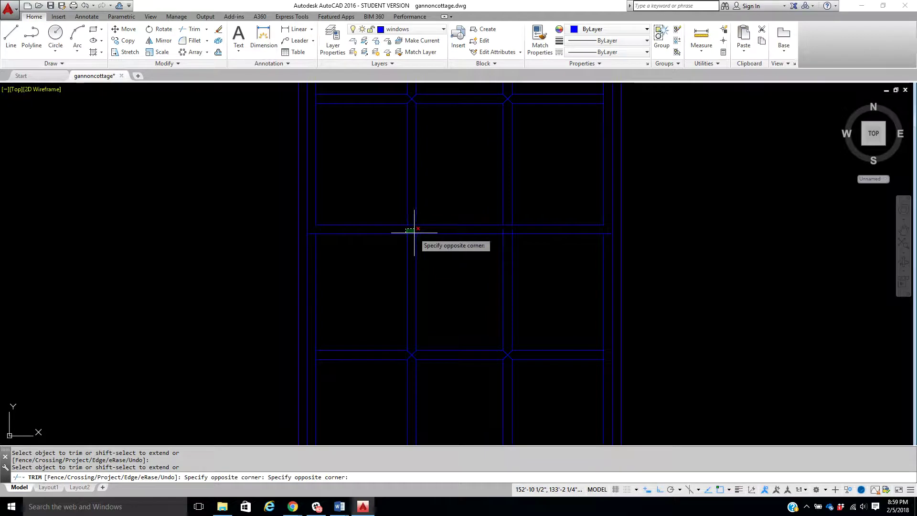
click(428, 232)
click(503, 230)
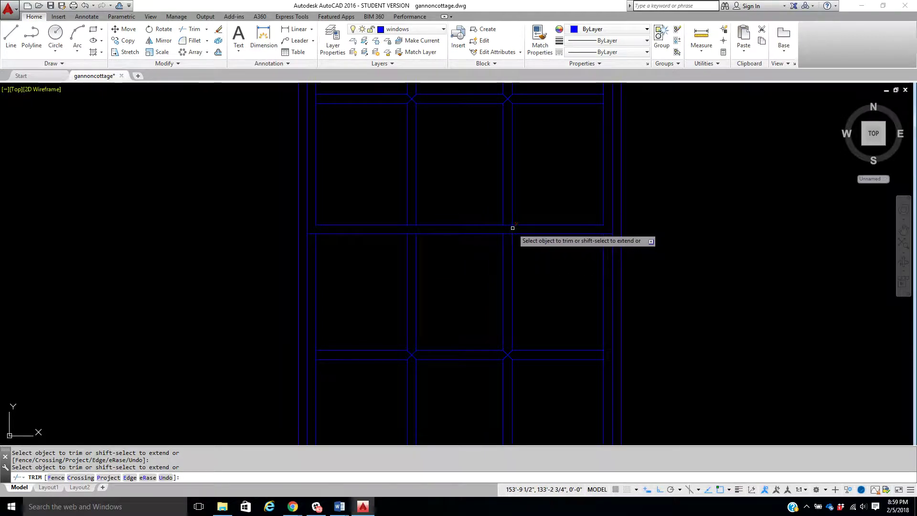
Trim the lower-sash mullion stubs that stick out below the bottom frame line
scroll(530, 254, down, 3)
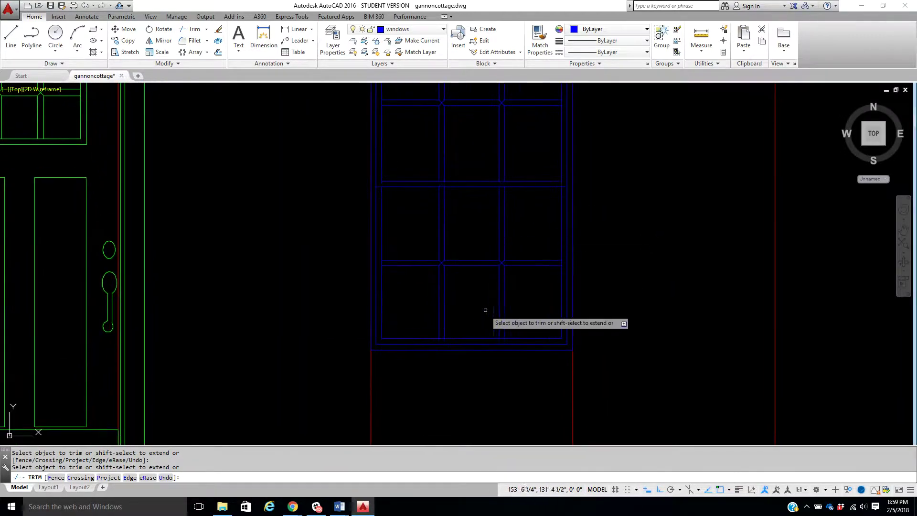
scroll(448, 350, up, 4)
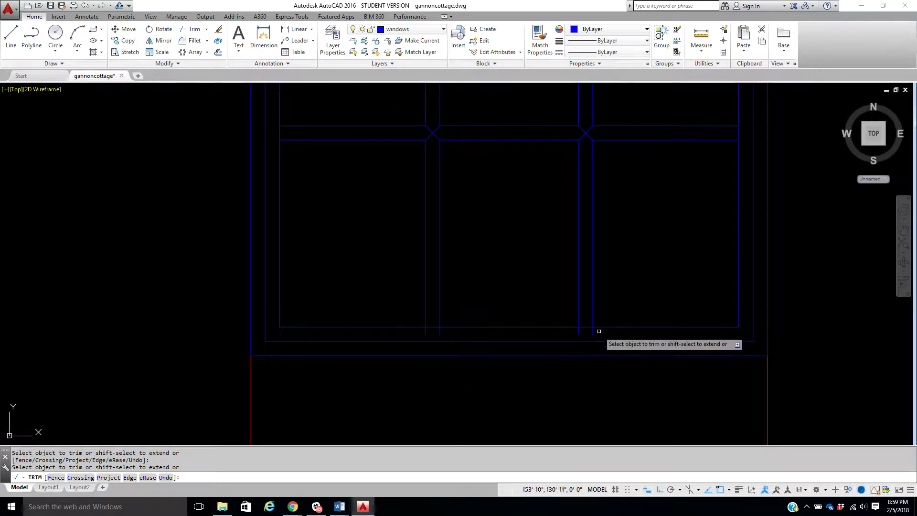
click(599, 331)
click(576, 329)
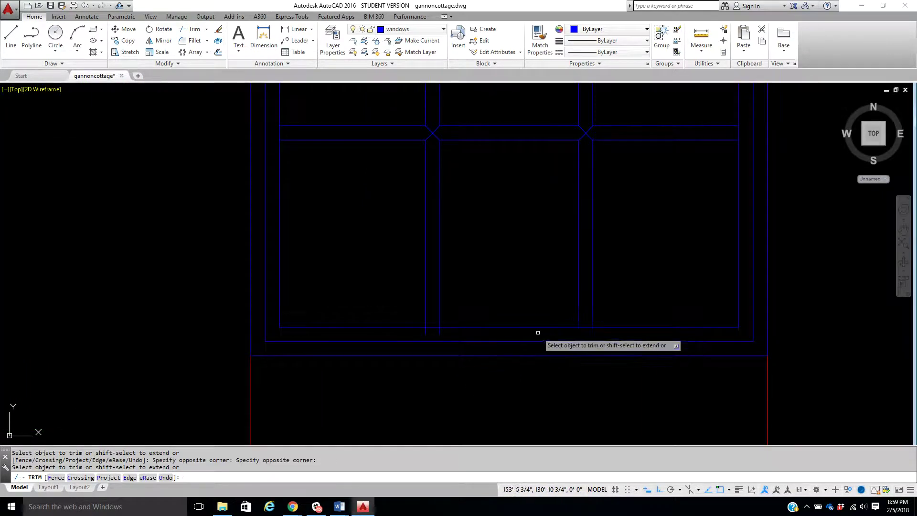
click(459, 329)
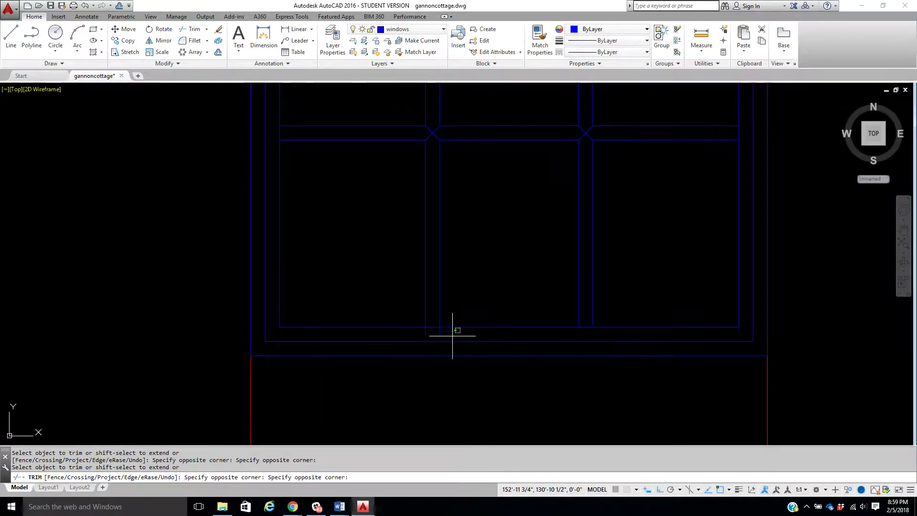
click(420, 333)
right_click(389, 293)
click(407, 297)
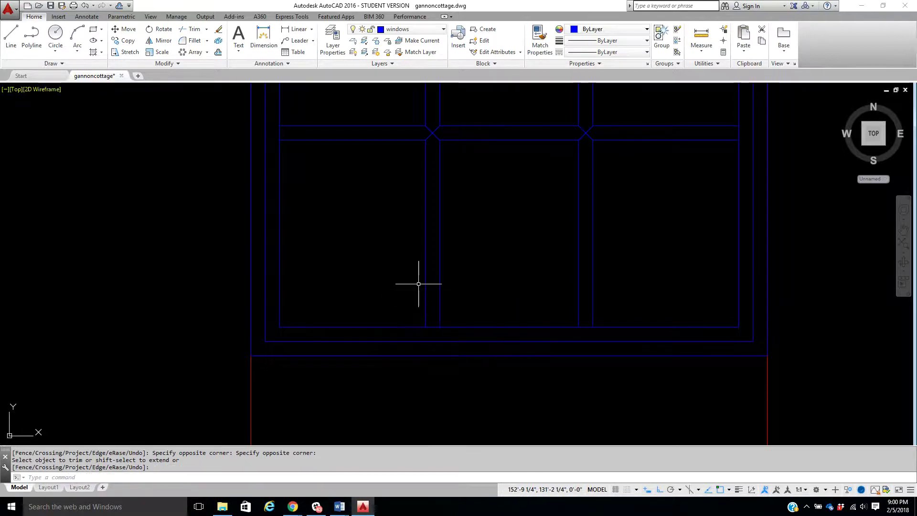
scroll(418, 283, down, 5)
middle_drag(482, 259, 470, 339)
scroll(470, 338, down, 1)
scroll(484, 283, up, 1)
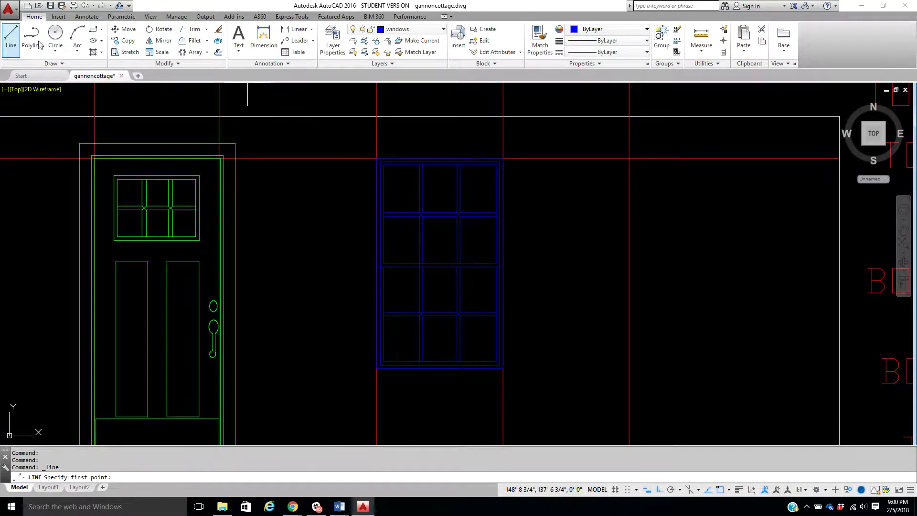
Draw one diagonal glass-streak line in a pane with Ortho turned off (F8)
click(11, 34)
scroll(403, 186, up, 2)
click(389, 229)
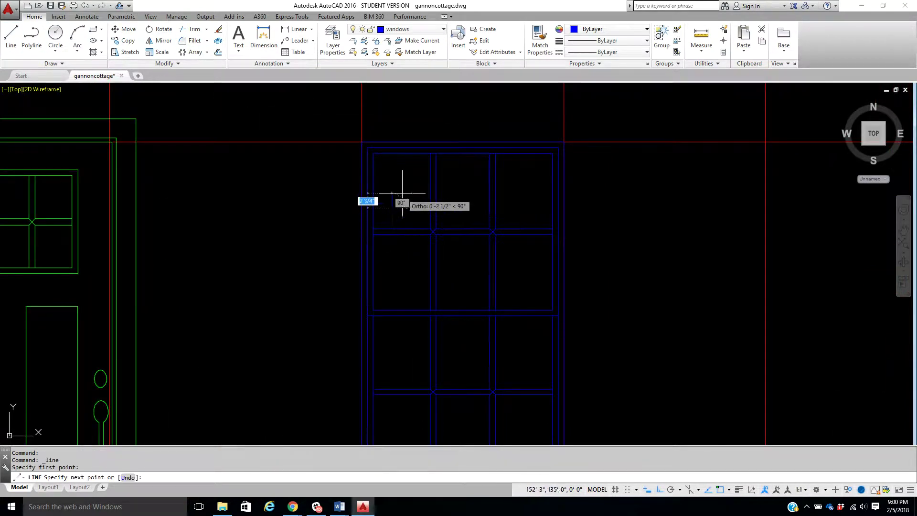
key(F8)
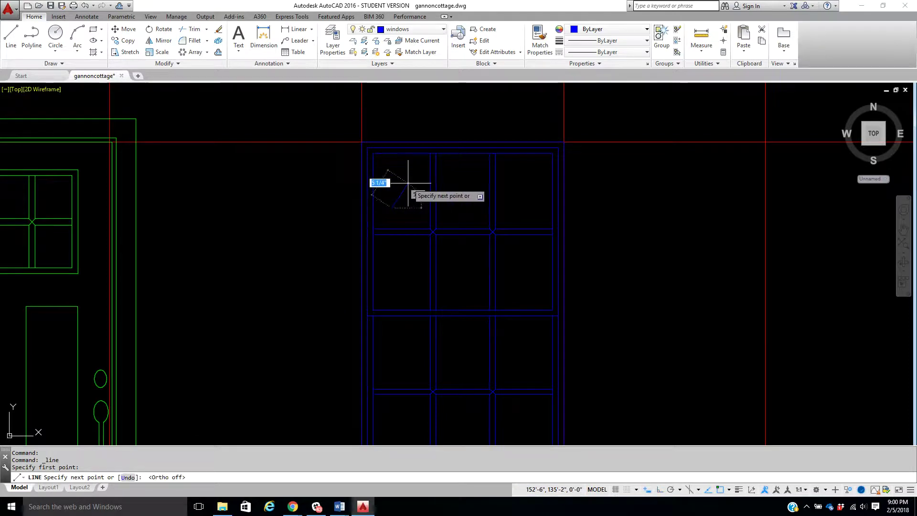
click(409, 183)
right_click(409, 183)
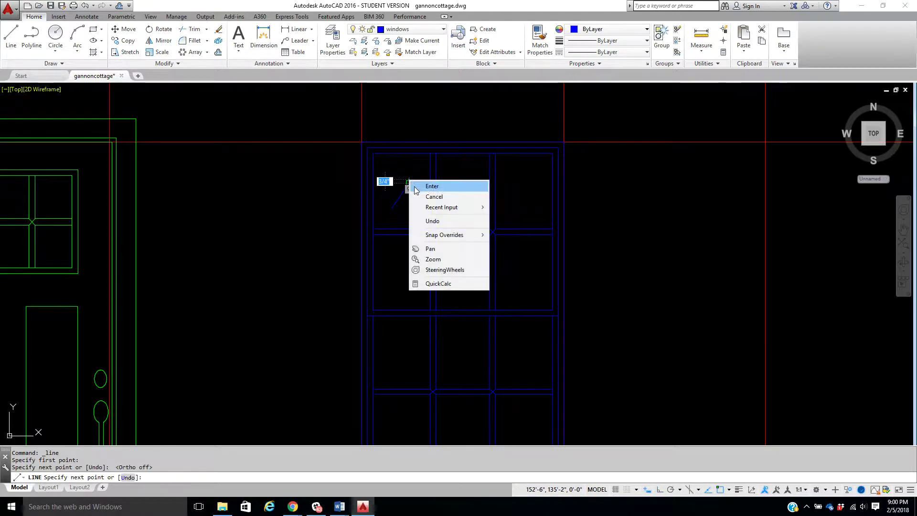
click(430, 185)
Copy the streak beside itself to form a double streak
click(132, 42)
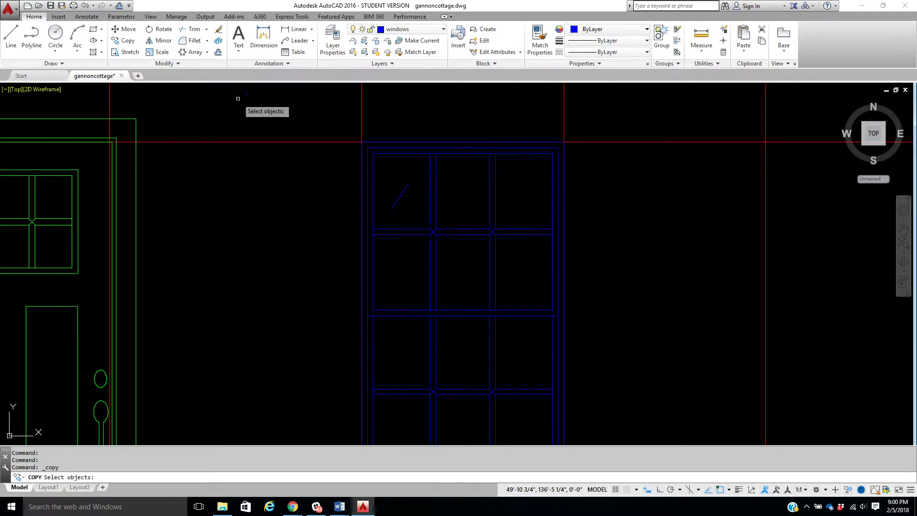
click(398, 202)
key(Return)
click(397, 198)
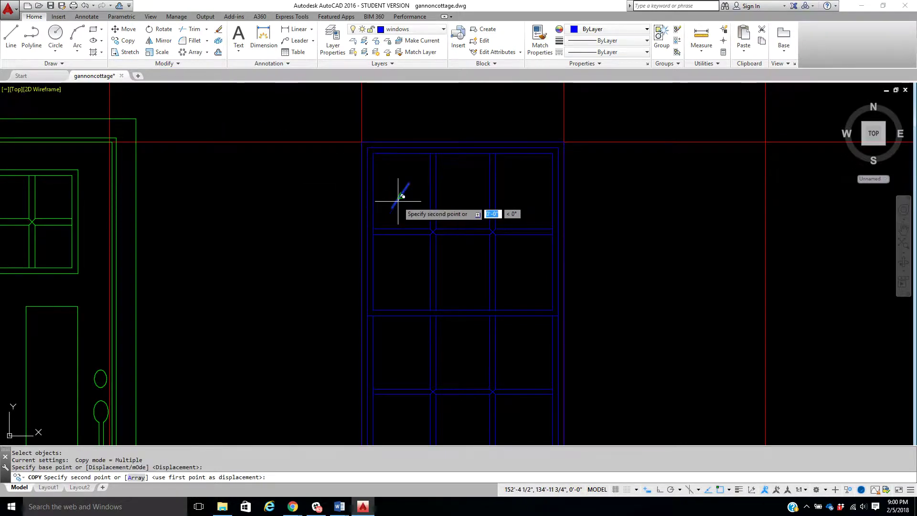
right_click(406, 204)
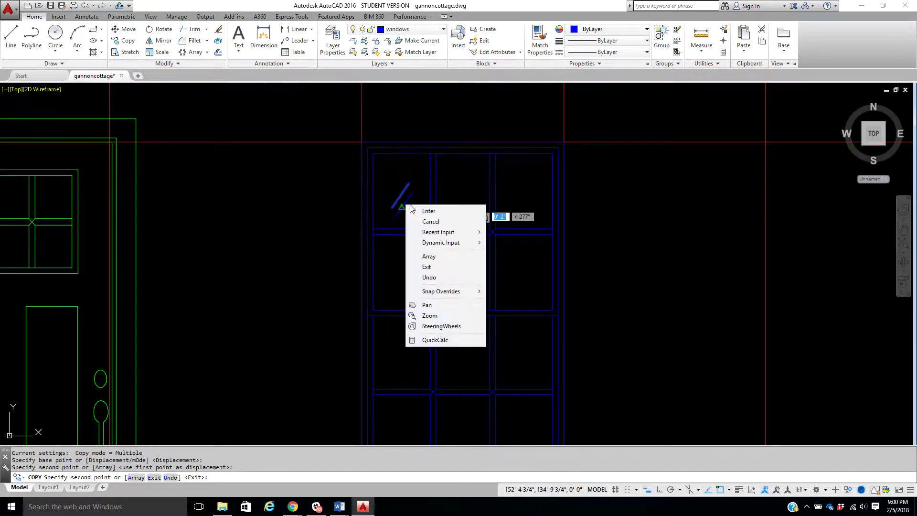
click(432, 207)
Copy the streak pair into another pane of the blue window
right_click(413, 182)
click(437, 188)
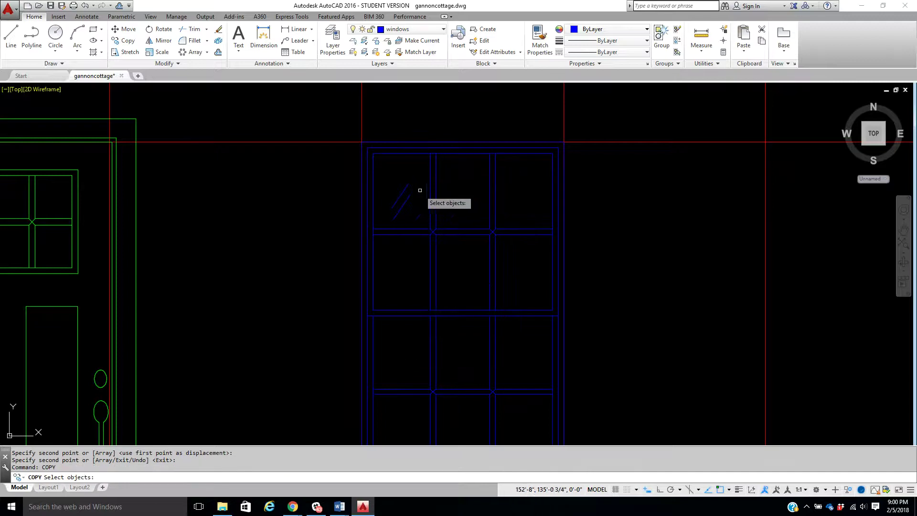
click(404, 192)
click(396, 206)
key(Return)
click(400, 196)
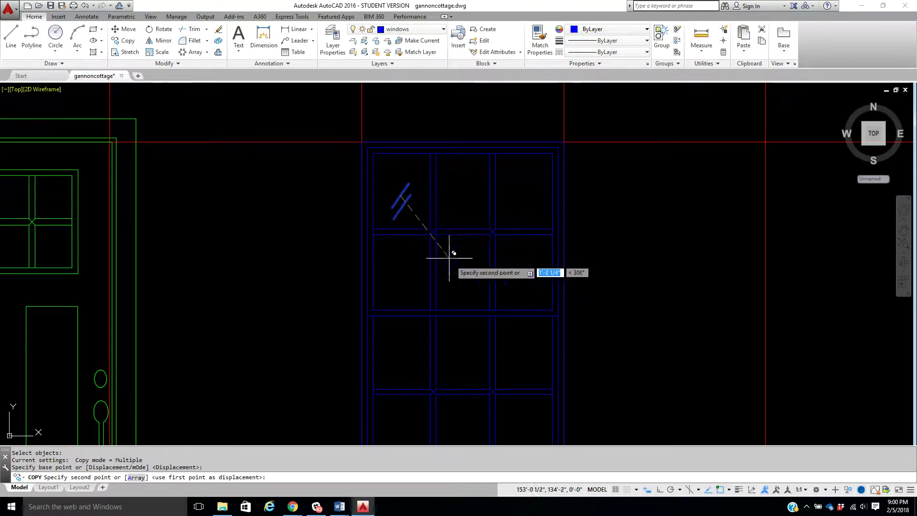
middle_drag(490, 330, 483, 227)
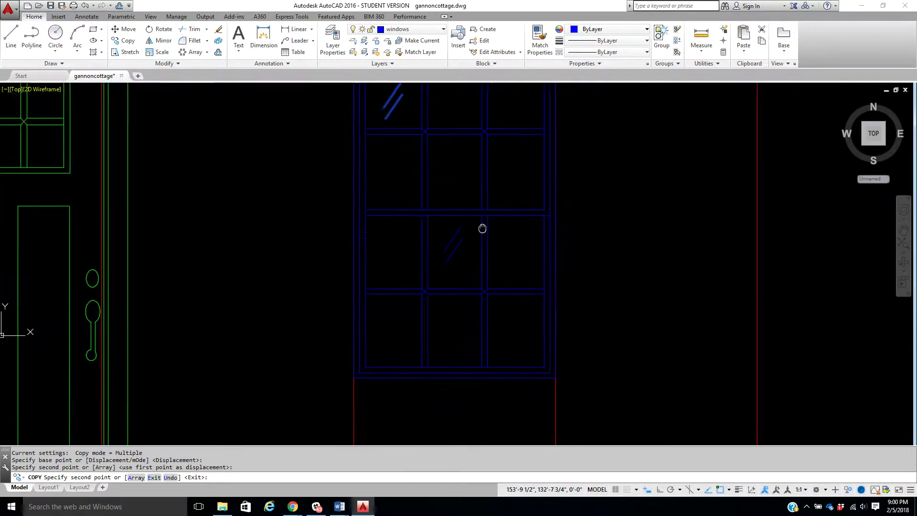
click(516, 166)
right_click(516, 166)
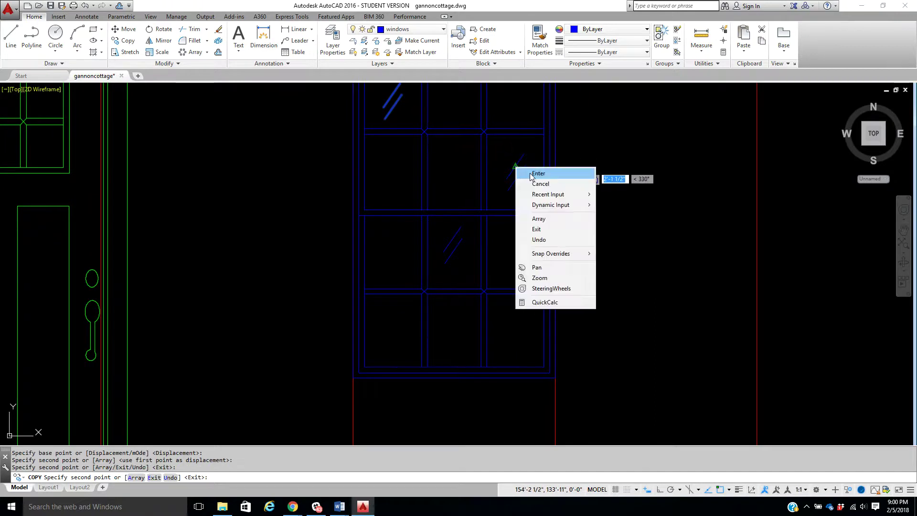
click(523, 173)
scroll(615, 185, down, 2)
middle_drag(614, 184, 560, 218)
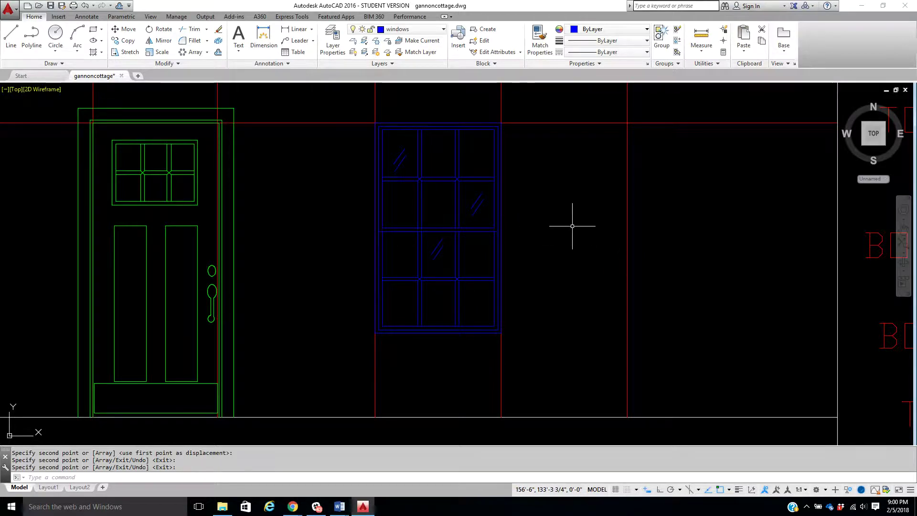
scroll(572, 226, down, 2)
middle_drag(581, 198, 526, 293)
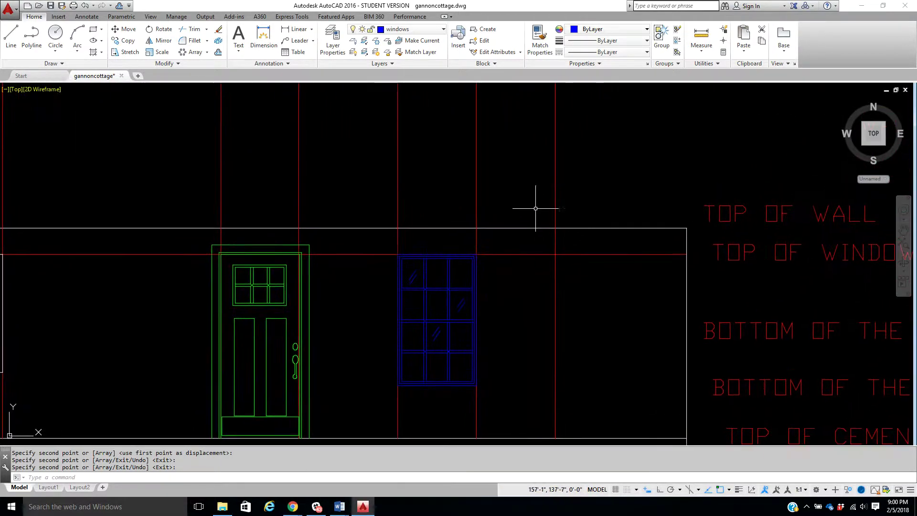
middle_drag(537, 206, 526, 272)
scroll(527, 272, down, 2)
middle_drag(535, 123, 528, 159)
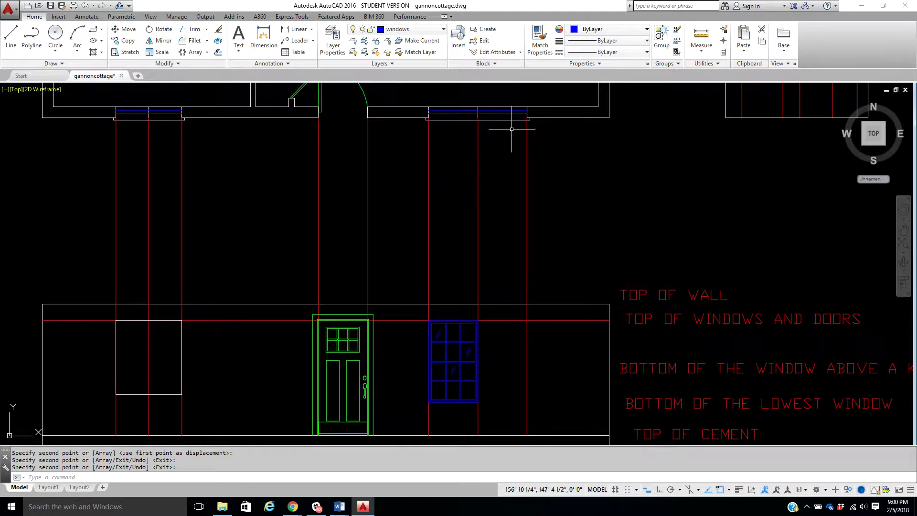
middle_drag(515, 302, 513, 223)
scroll(449, 264, up, 2)
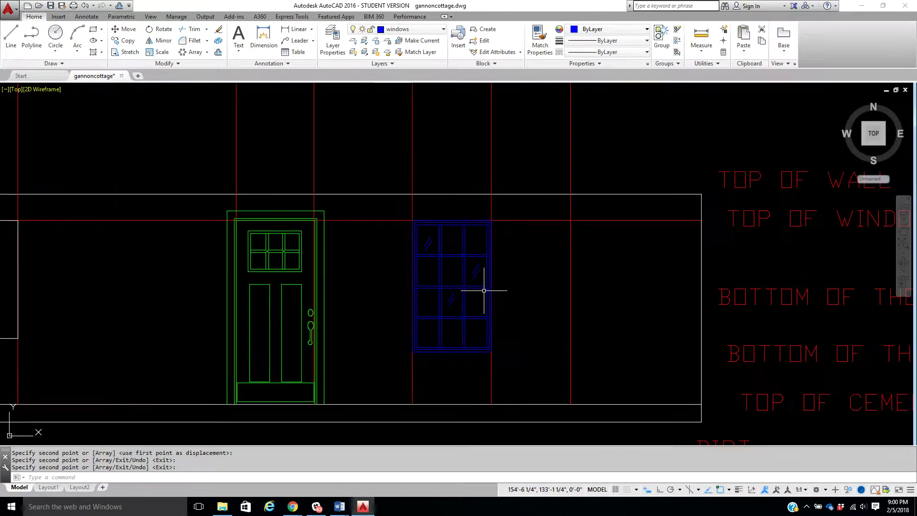
scroll(481, 286, up, 2)
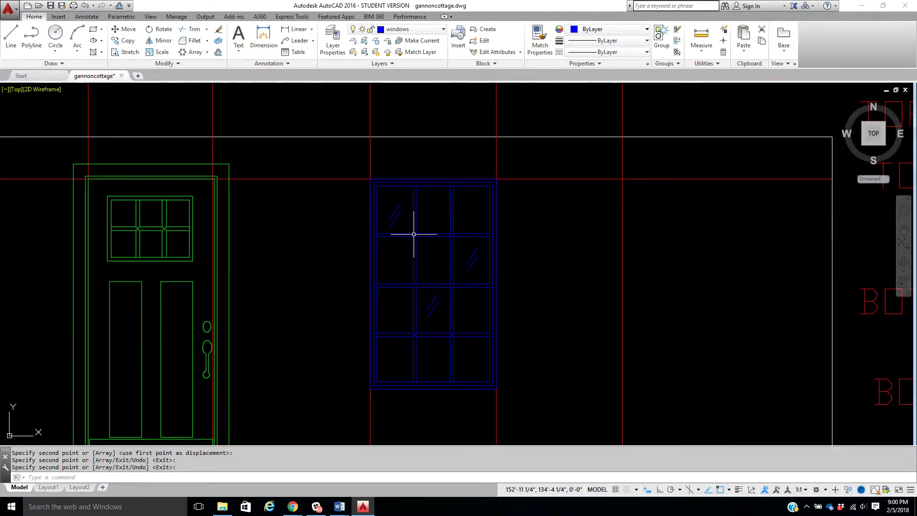
Copy the whole streaked blue window from its corner and place it flush against its right edge
click(121, 42)
click(347, 164)
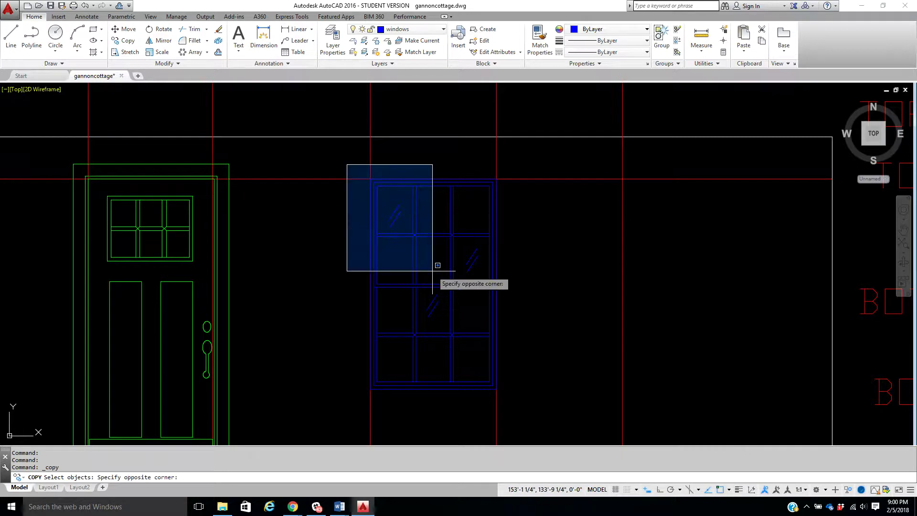
click(528, 399)
key(Return)
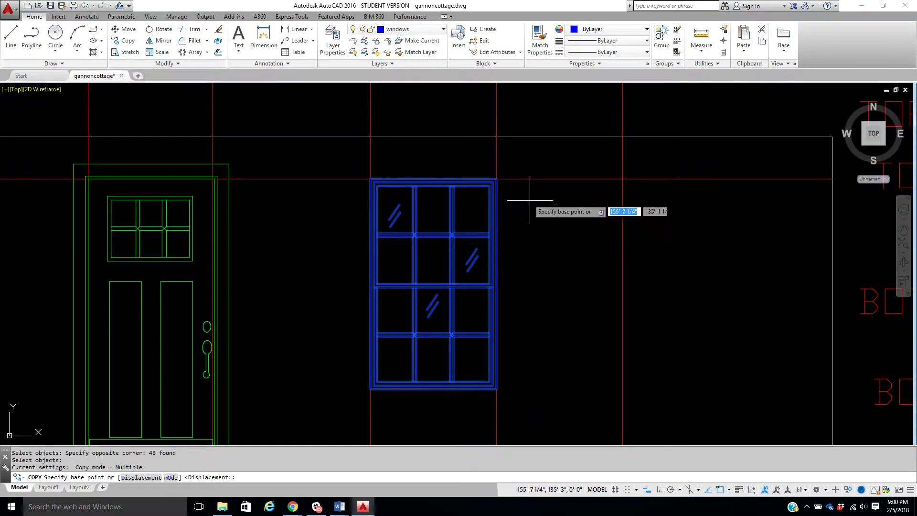
click(370, 179)
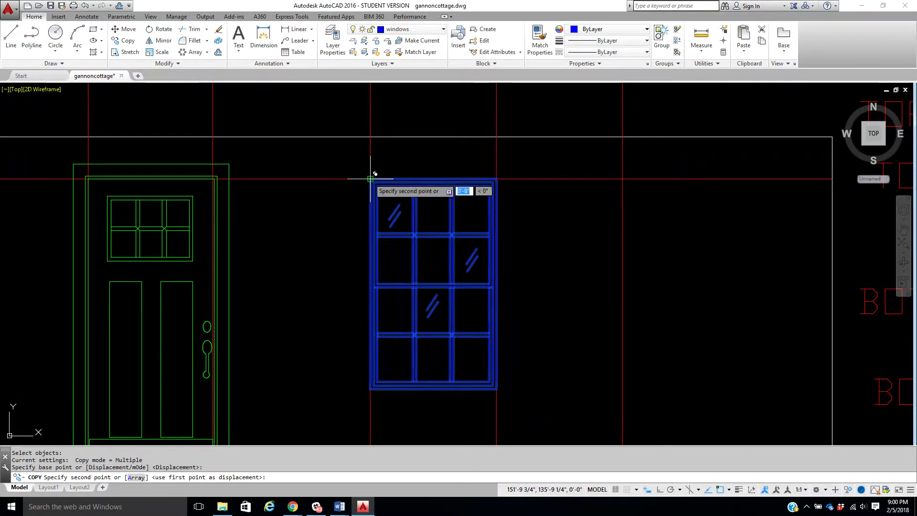
click(497, 164)
right_click(497, 164)
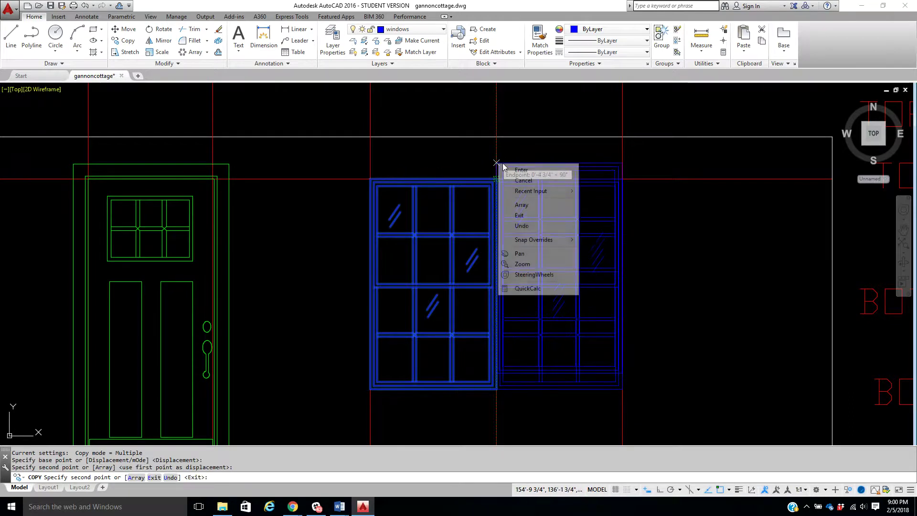
click(509, 171)
scroll(712, 278, down, 3)
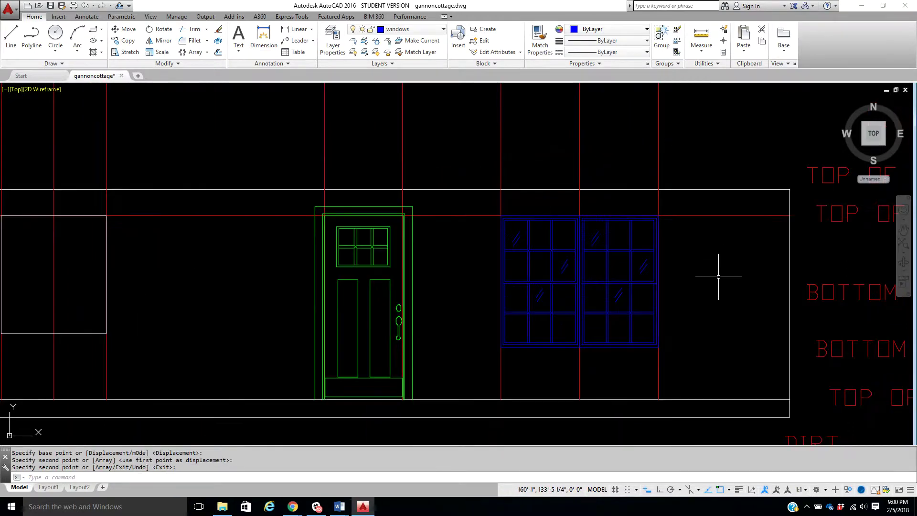
middle_drag(712, 285, 672, 228)
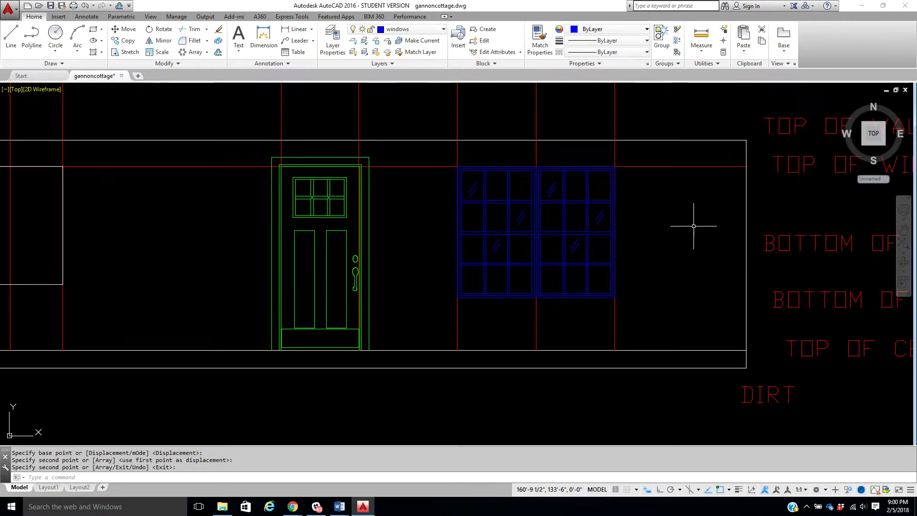
scroll(694, 226, down, 5)
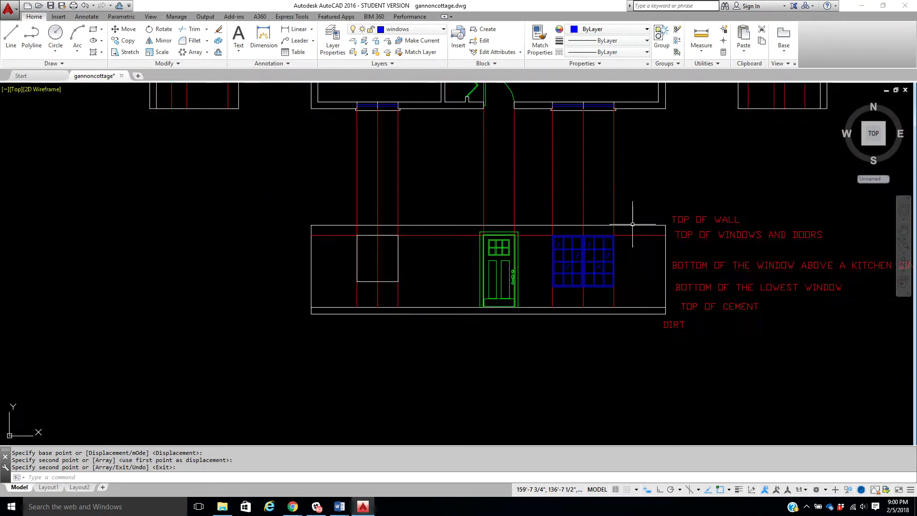
middle_drag(633, 224, 587, 263)
scroll(554, 136, up, 4)
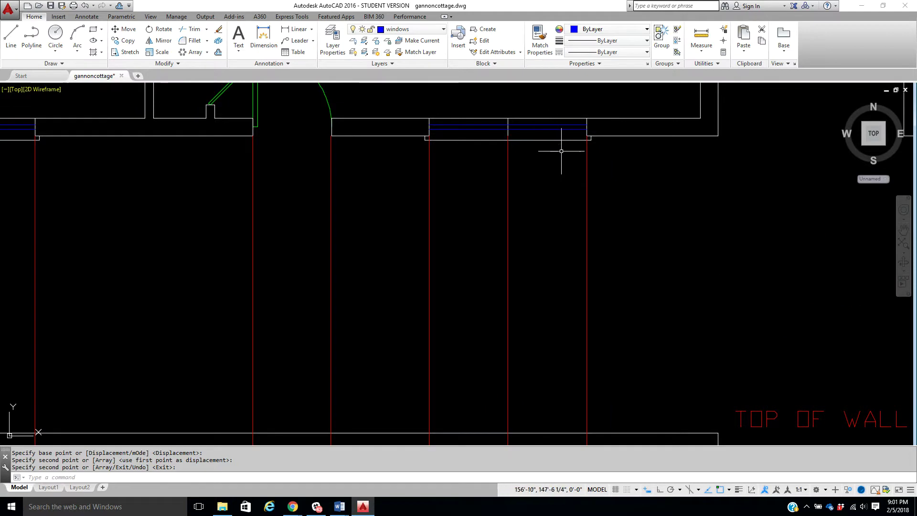
scroll(568, 172, down, 2)
middle_drag(594, 281, 573, 183)
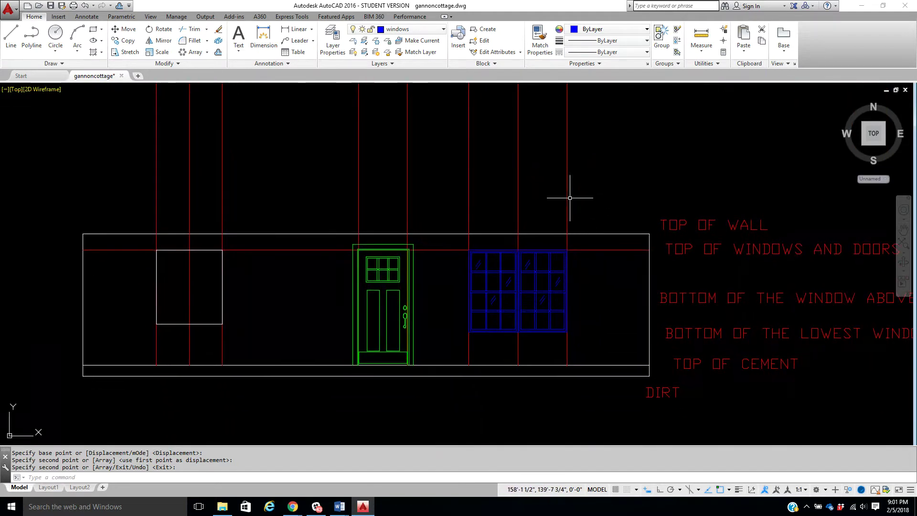
scroll(517, 290, up, 6)
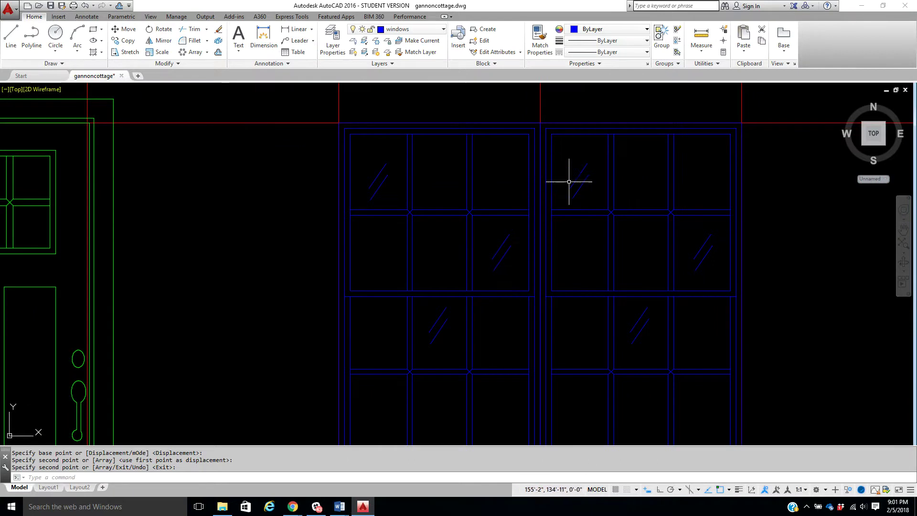
scroll(585, 193, down, 2)
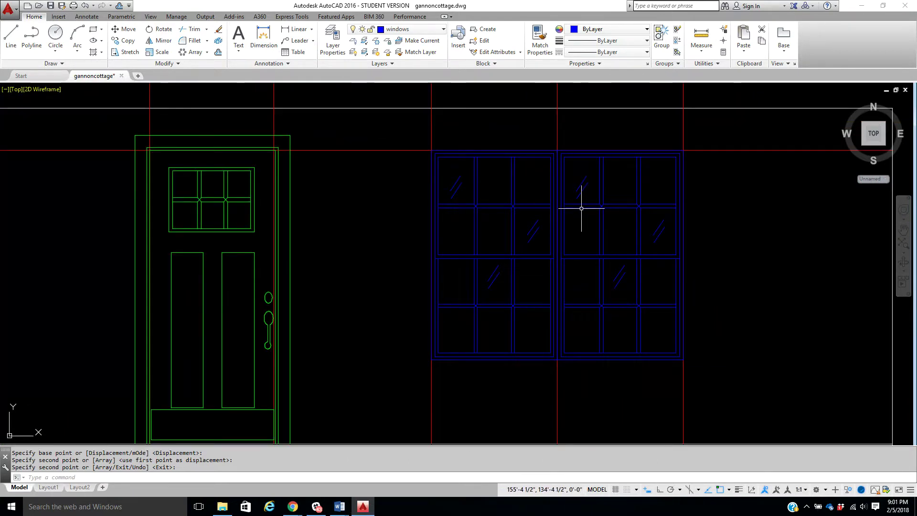
scroll(582, 208, down, 2)
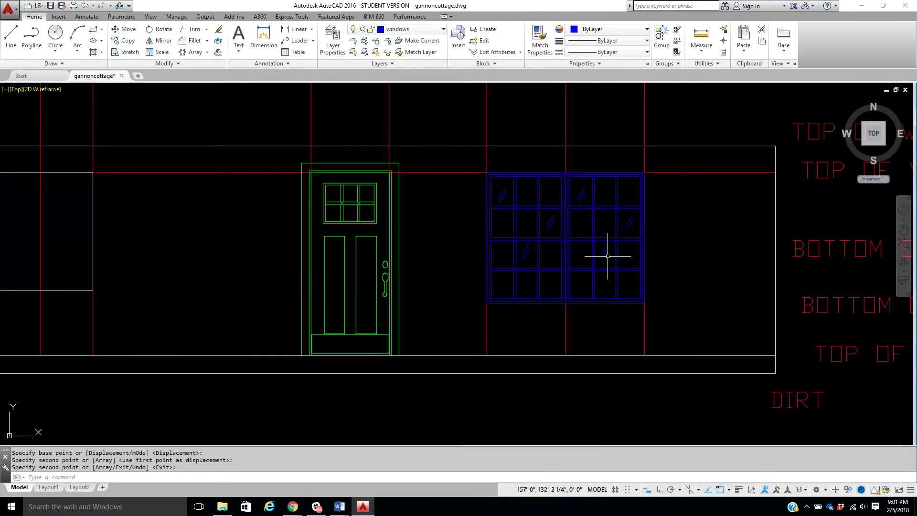